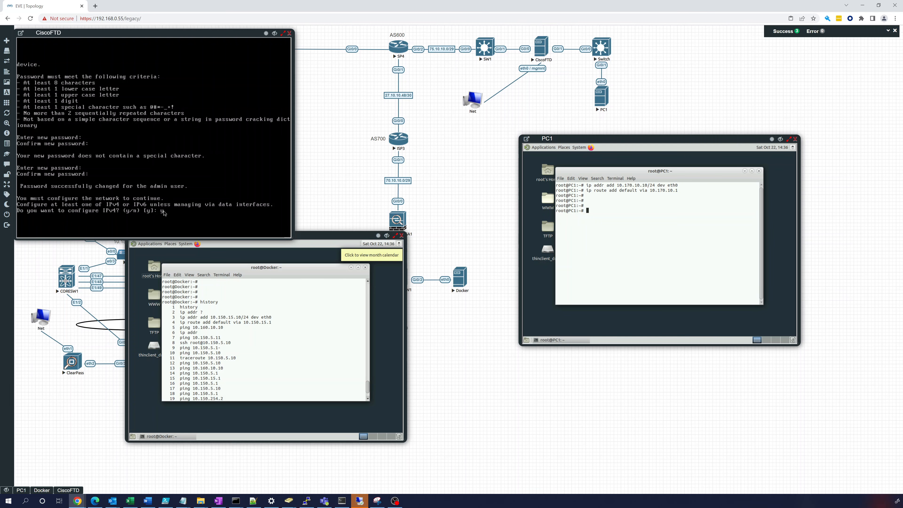
Configure manual IPv4 only, with no IPv6, using management address 192.168.0.128.
key("Return")
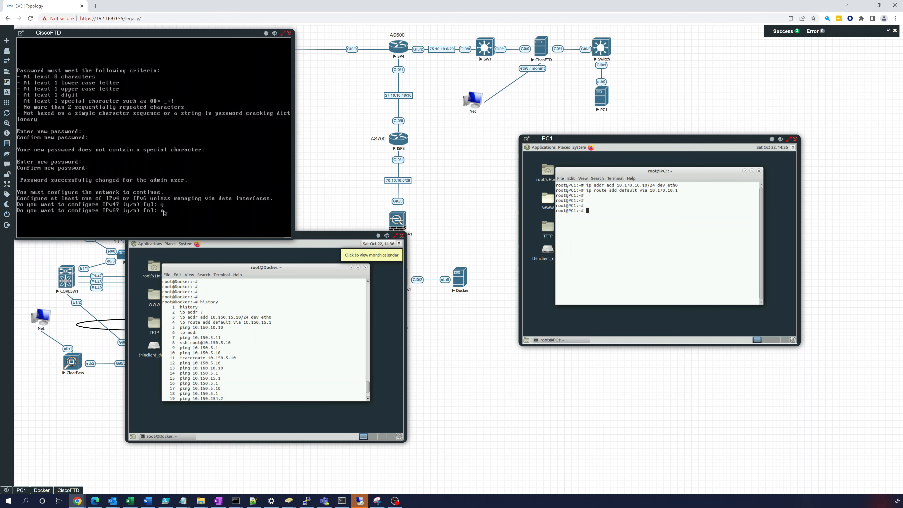
key("Return")
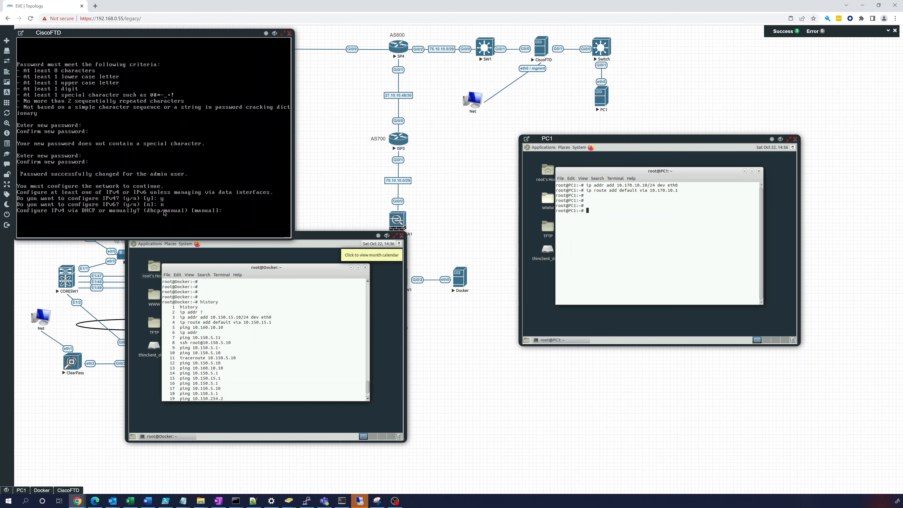
key("Return")
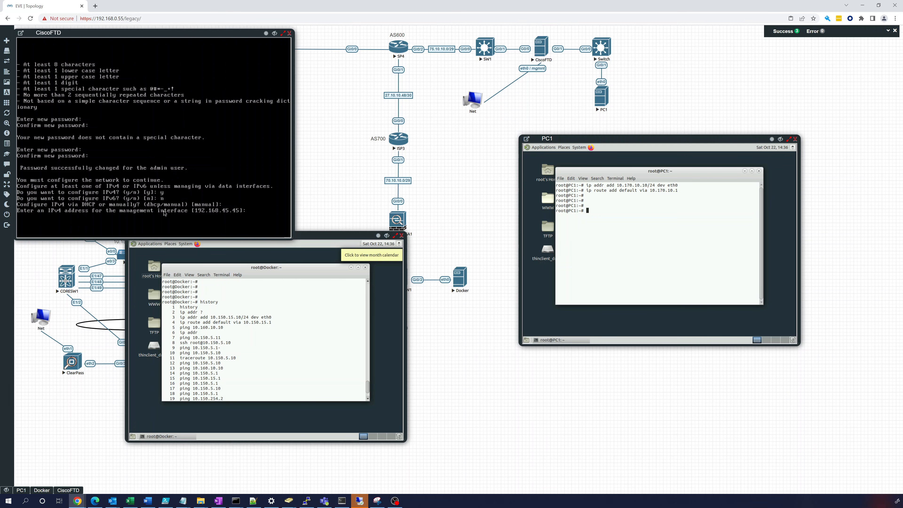
type("192.168.0.127")
key("BackSpace")
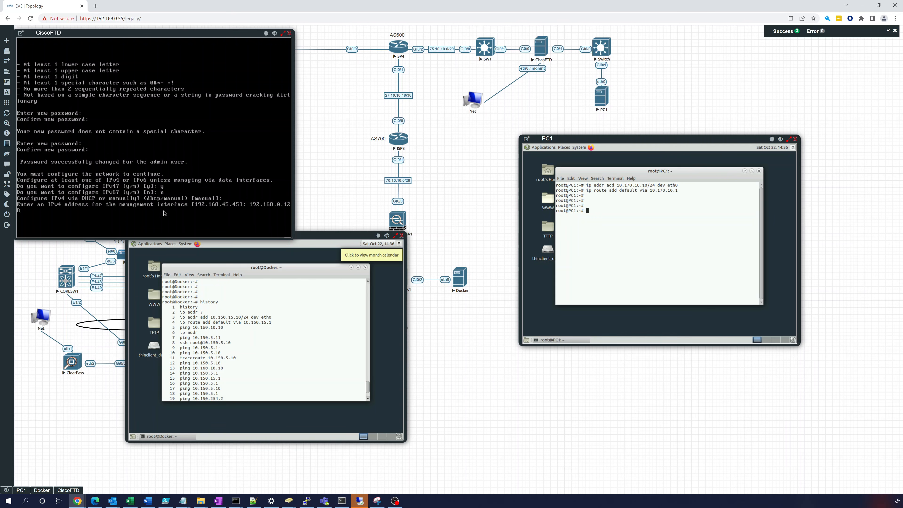
type("8")
key("Return")
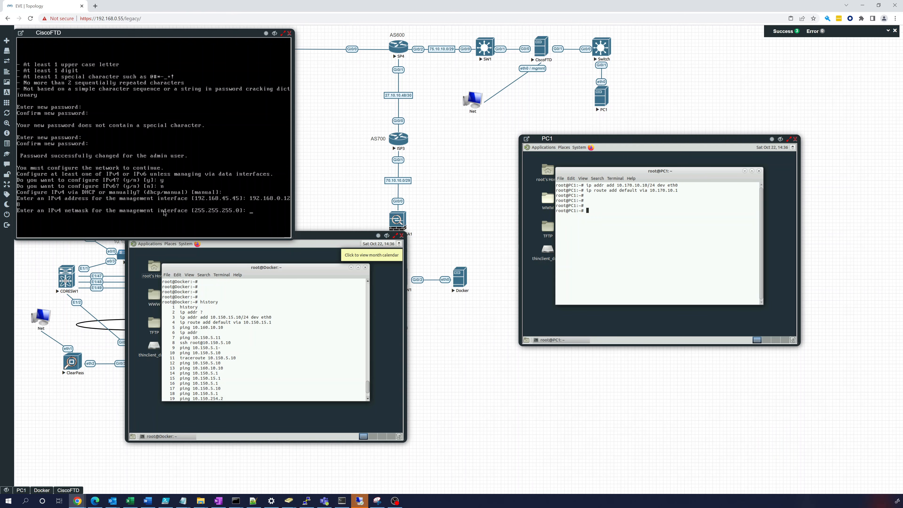
Keep netmask 255.255.255.0, set gateway 192.168.0.1, hostname firepower, DNS 8.8.8.8 and no search domains.
key("Return")
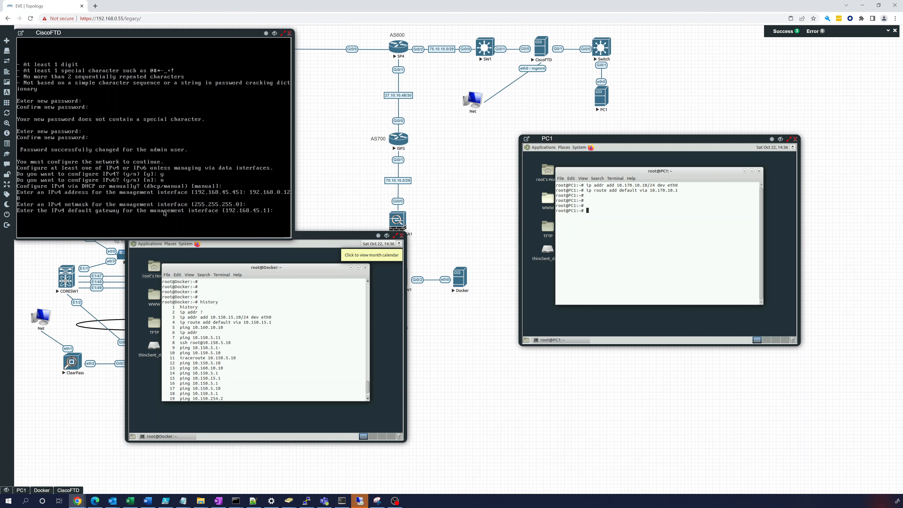
type("192.168.")
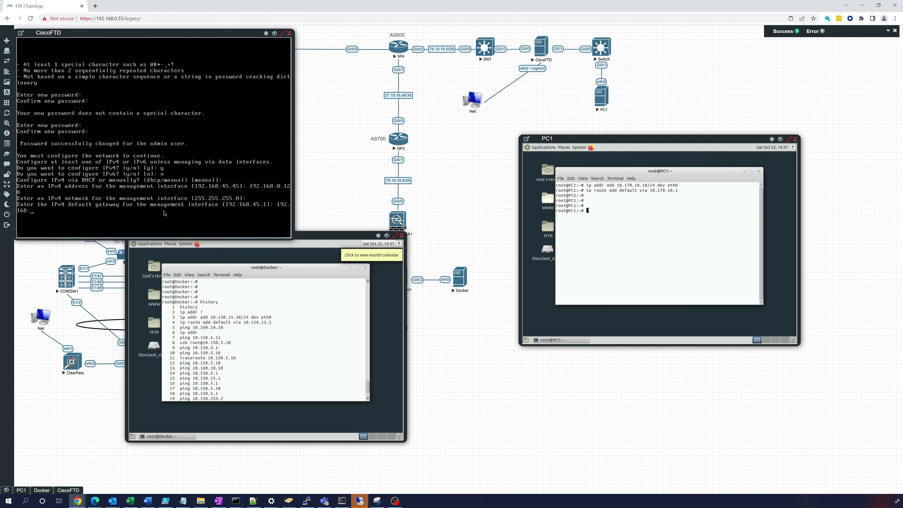
type("0.1")
key("Return")
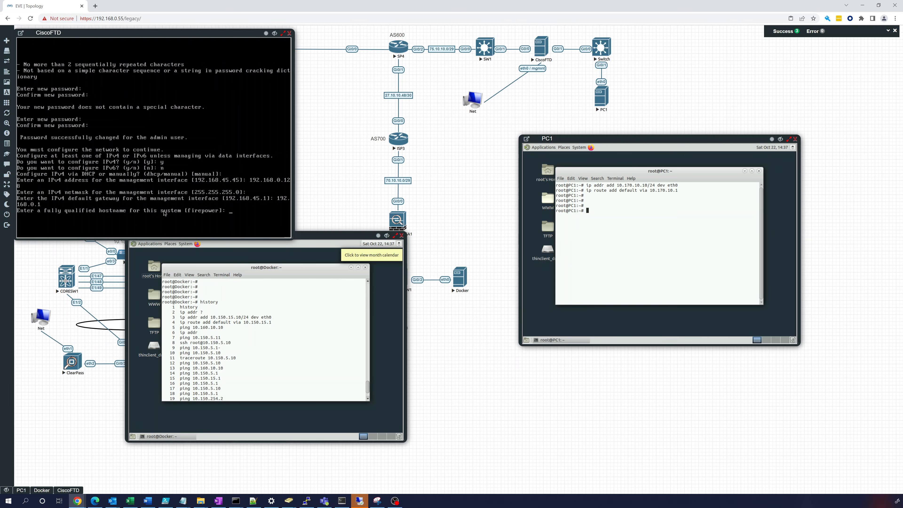
key("Return")
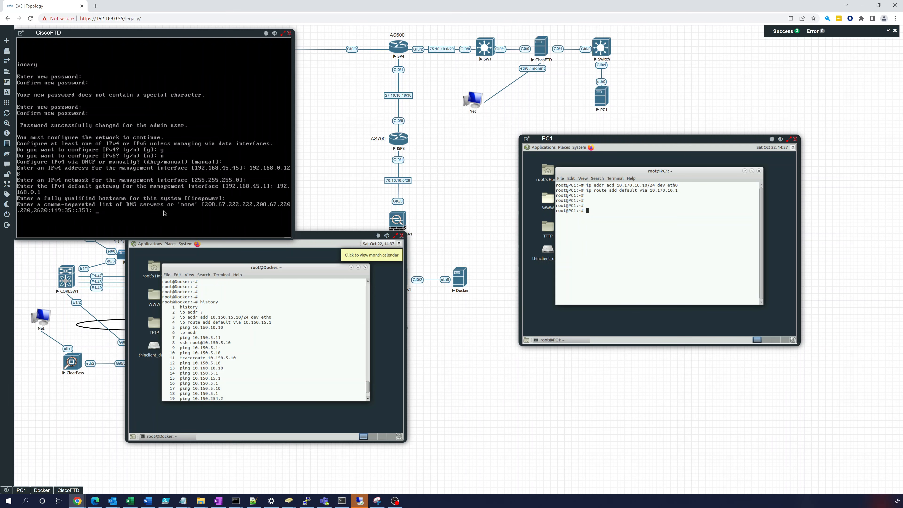
type("8.8.8.8")
key("Return")
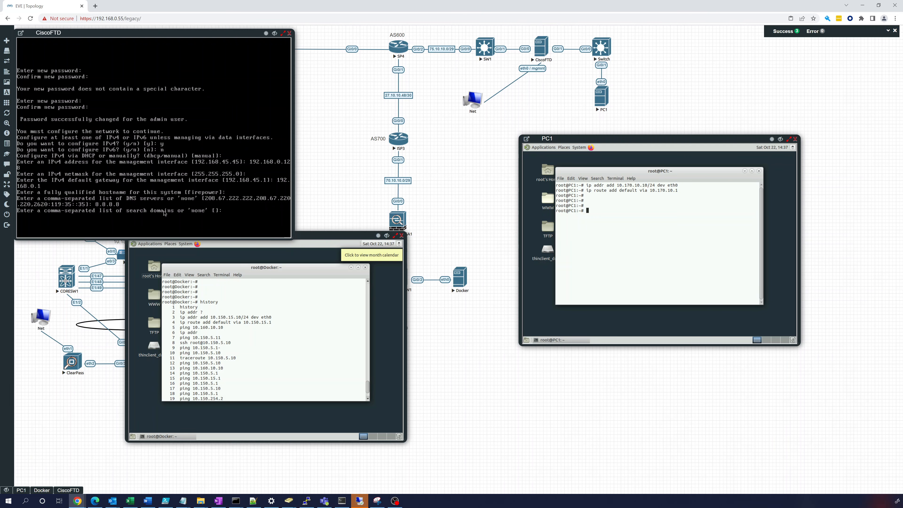
key("Return")
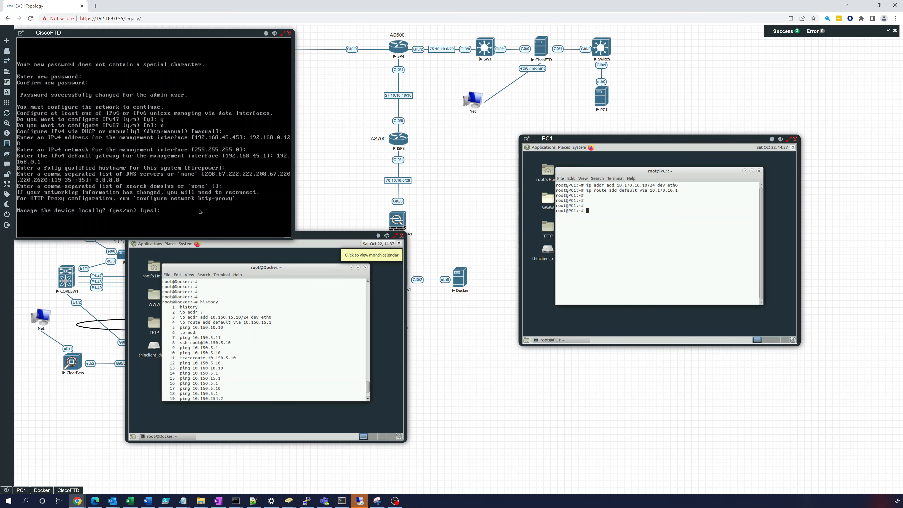
Accept local management of the CiscoFTD at the 'Manage the device locally?' prompt.
key("Return")
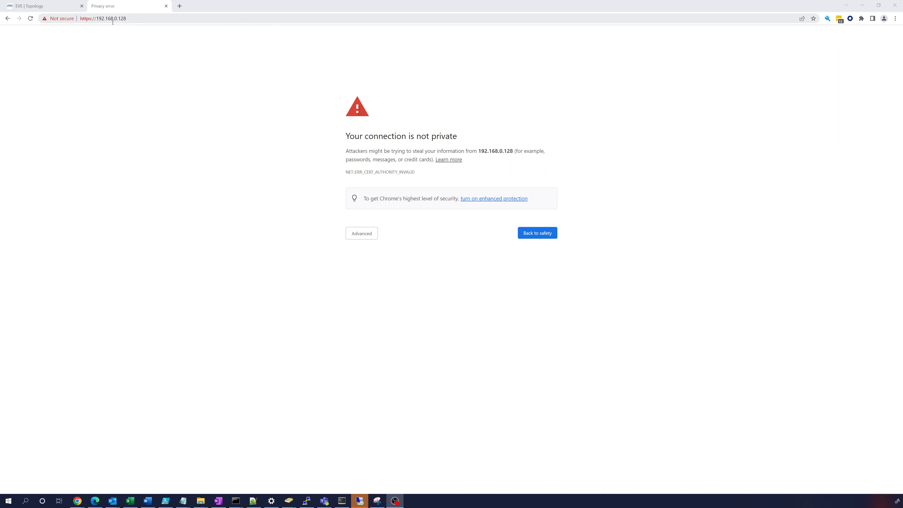
Bypass Chrome's certificate warning through Advanced and proceed to 192.168.0.128.
left_click(368, 236)
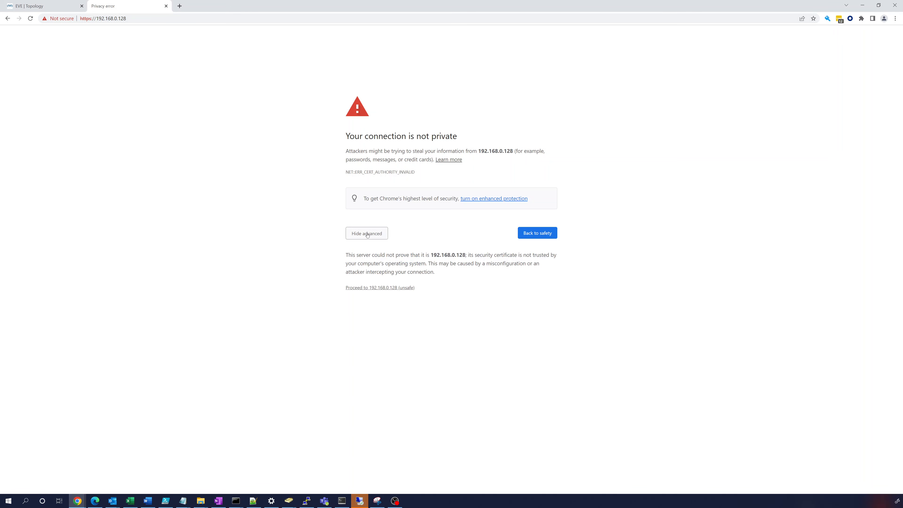
left_click(388, 288)
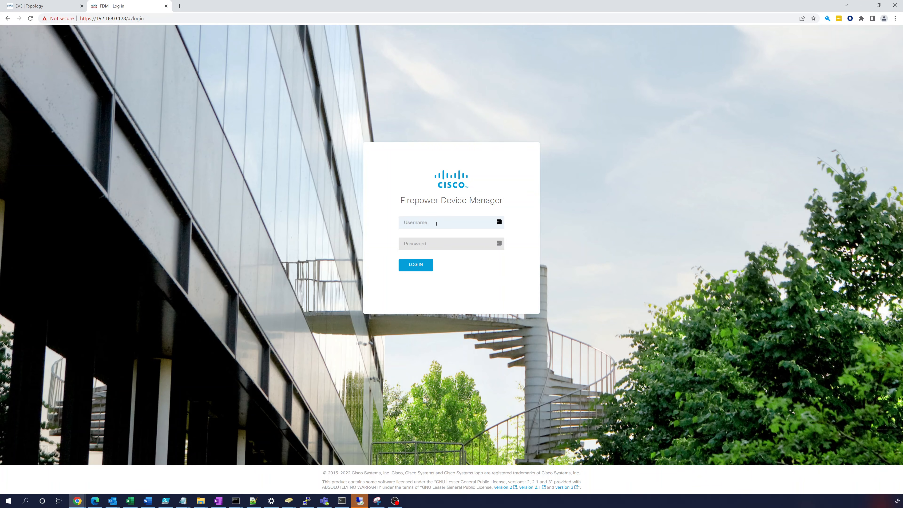
Log in to FDM as admin with the account password, retrying after the first attempt fails.
type("admin")
key("Tab")
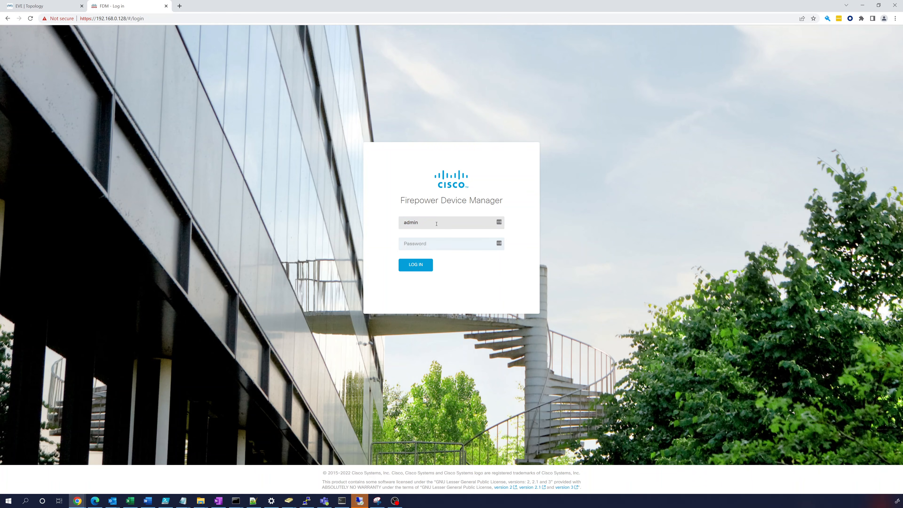
type("A")
key("Return")
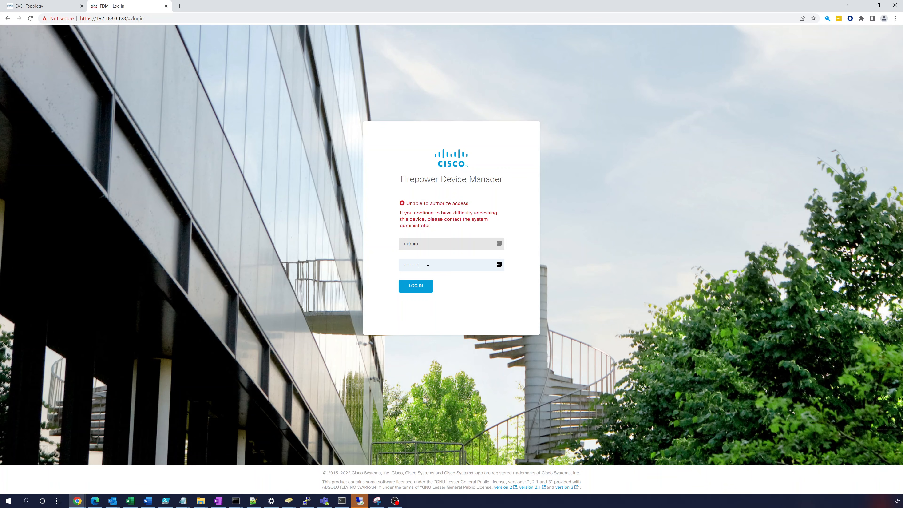
key("Return")
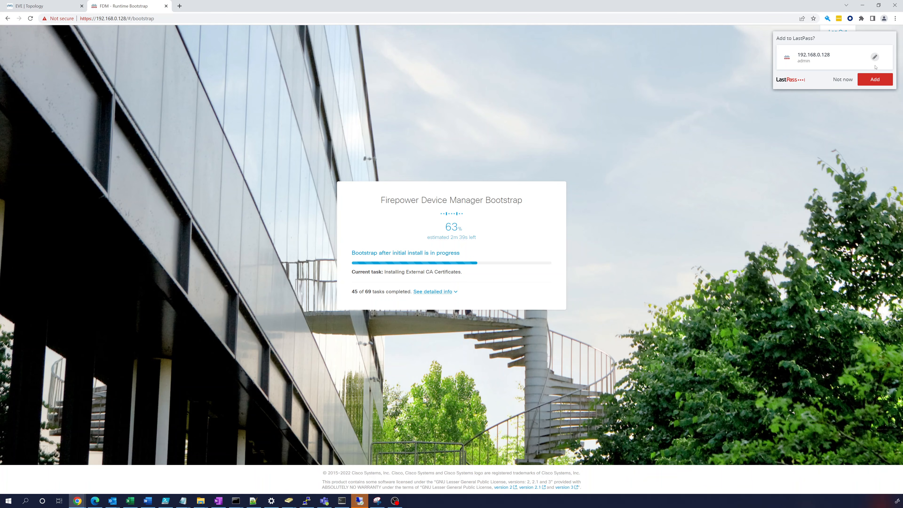
Dismiss the LastPass save prompt and acknowledge the completed 69-task bootstrap.
left_click(842, 79)
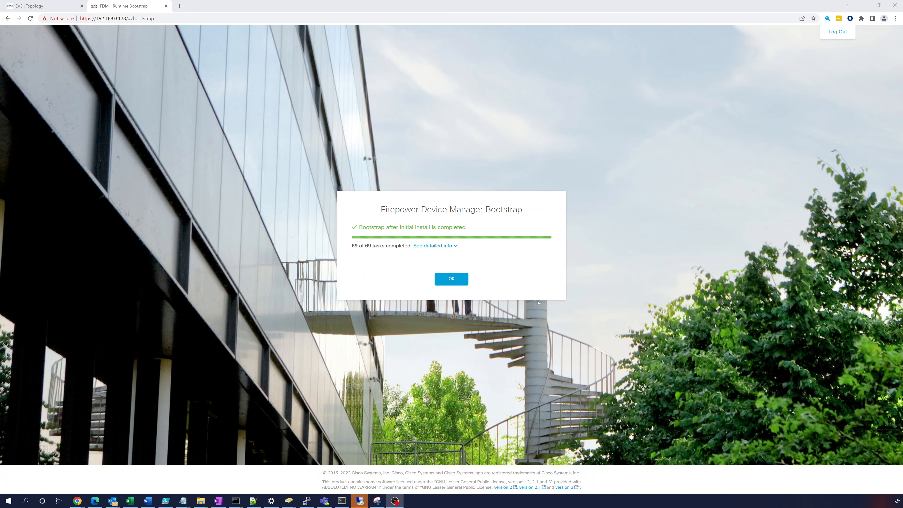
left_click(445, 281)
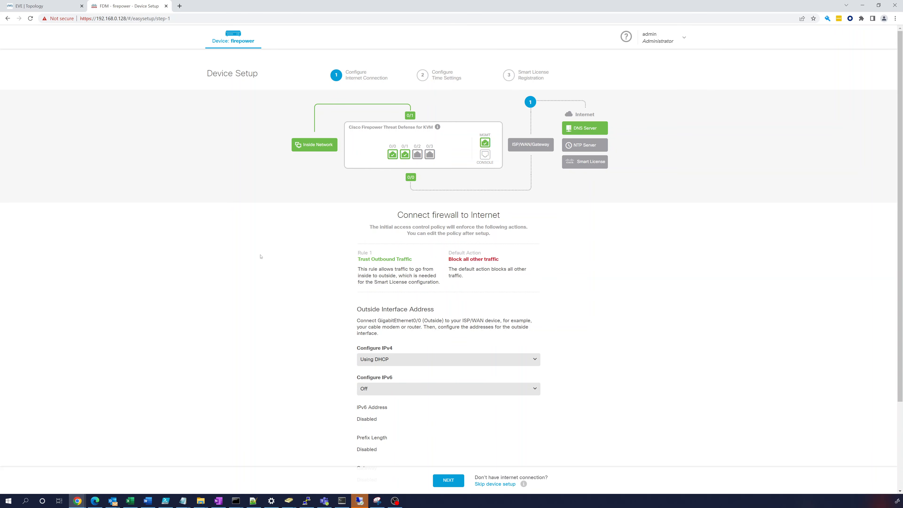
Skip device setup with a 90-day evaluation on FTDv5 - Tiered, then go to the EVE-NG topology.
left_click(503, 484)
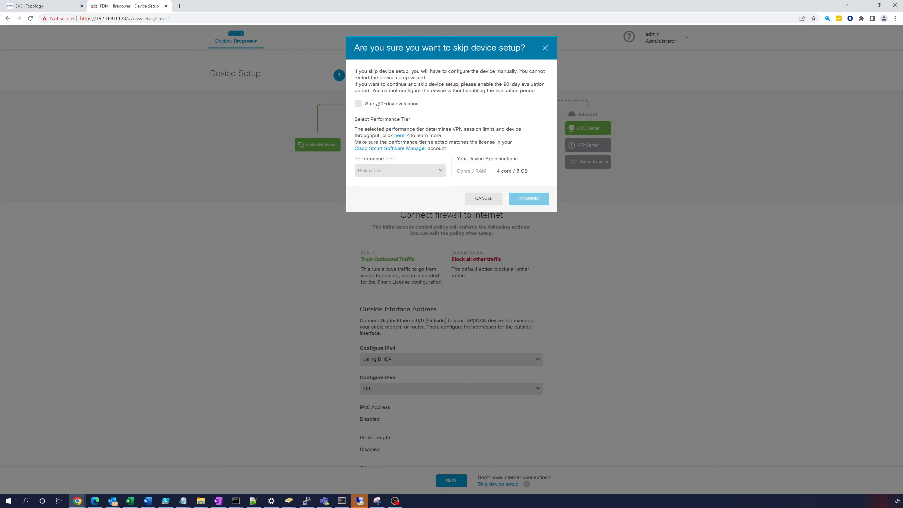
left_click(360, 104)
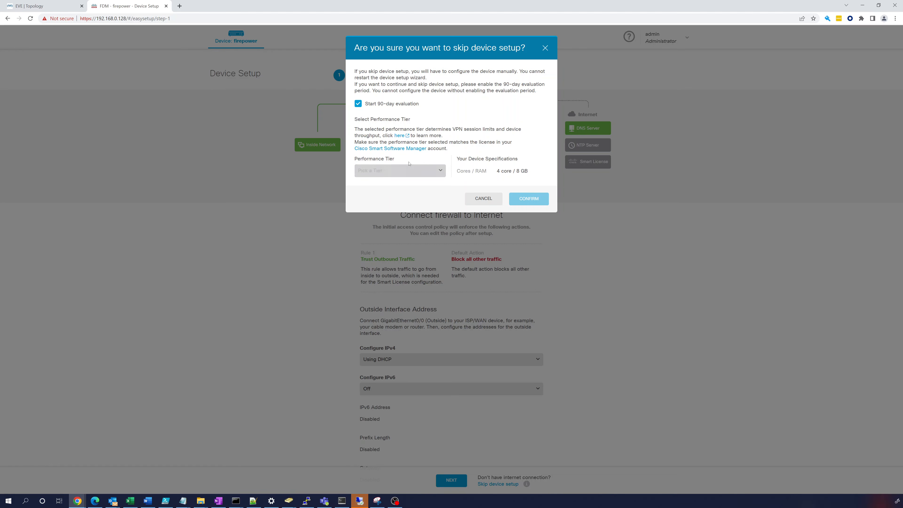
left_click(401, 171)
left_click(394, 200)
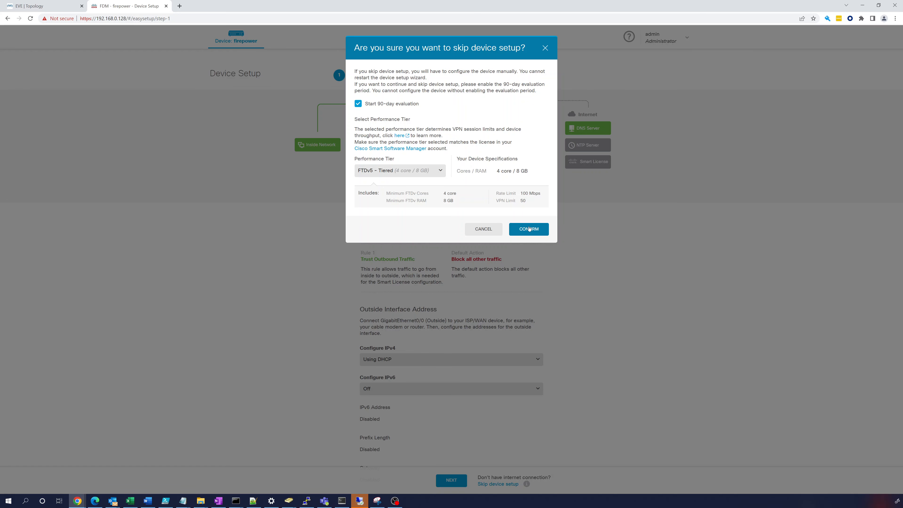
left_click(529, 229)
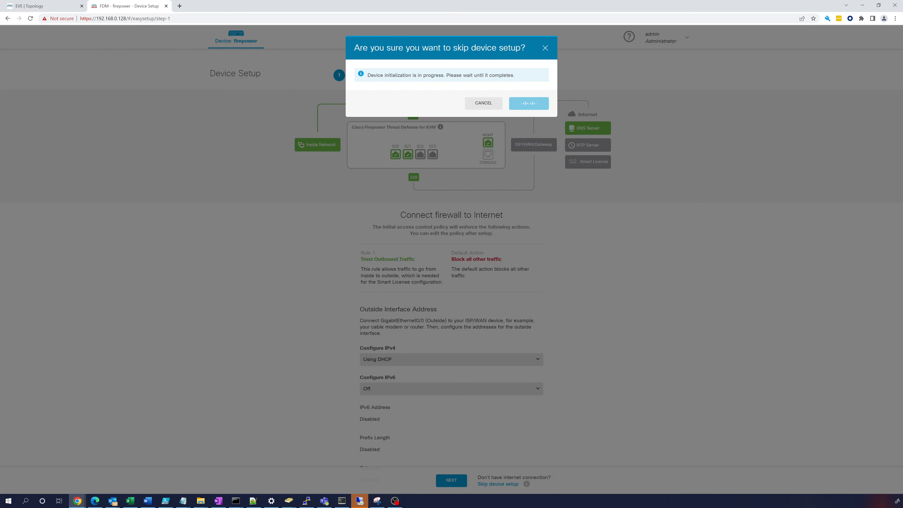
key("alt+Tab")
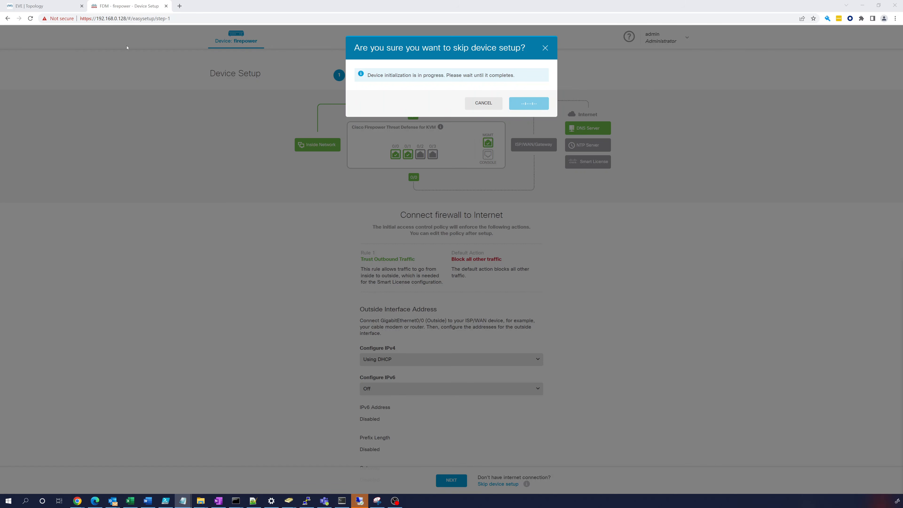
left_click(32, 6)
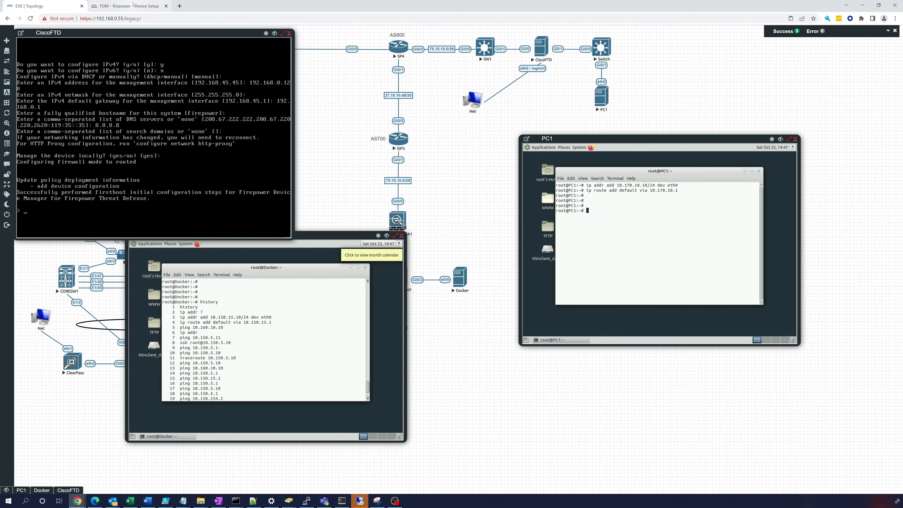
Return to the Firepower Device Manager tab showing the KVM 7.1.0-90 device dashboard.
left_click(133, 6)
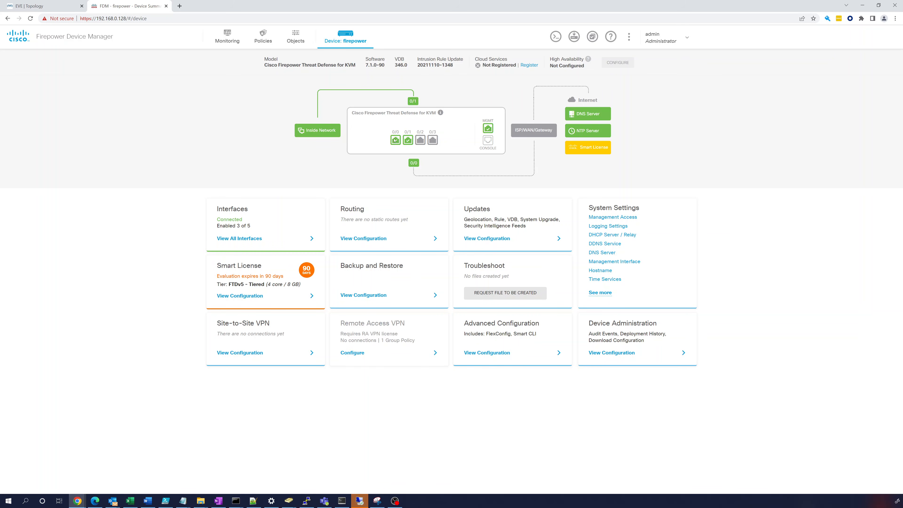
Check the port status icons, then bring up the list of all five interfaces.
mouse_move(397, 140)
mouse_move(492, 131)
left_click(246, 238)
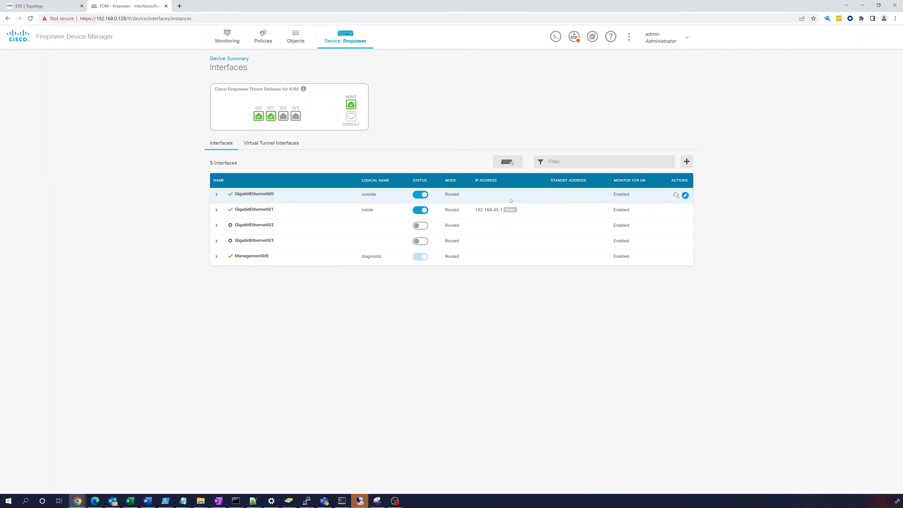
Set outside GigabitEthernet0/0 to routed mode with static address 75.10.10.2 and mask 255.255.255.248.
left_click(685, 195)
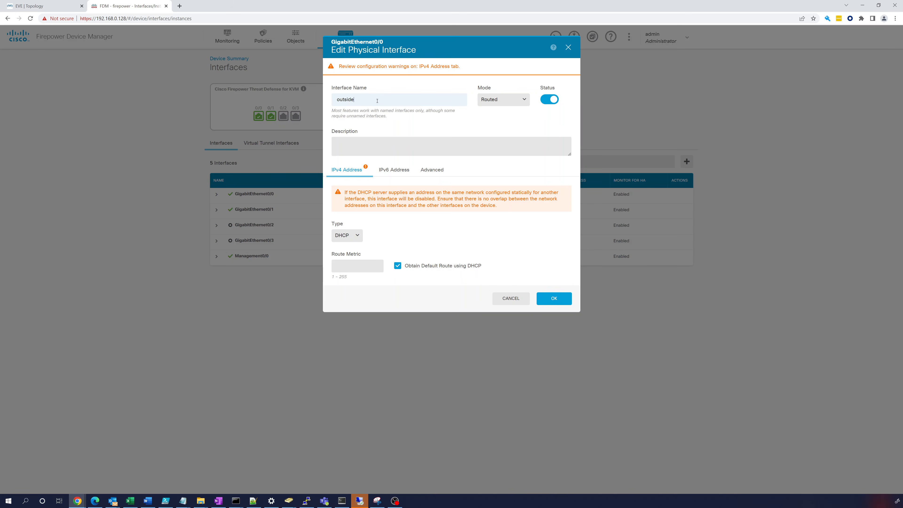
left_click(509, 102)
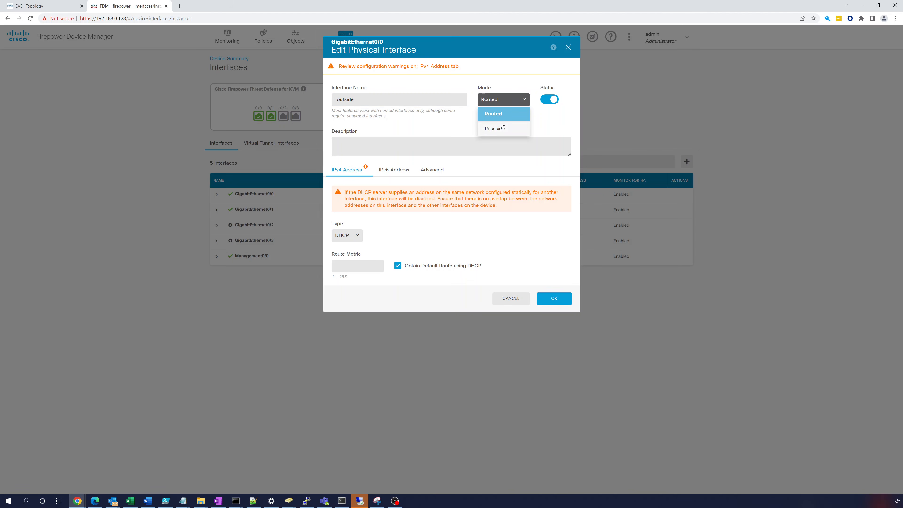
left_click(501, 113)
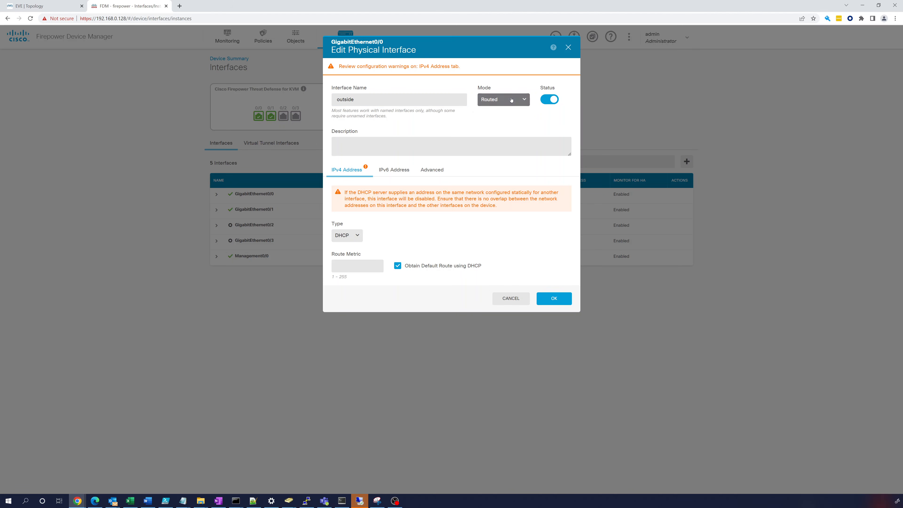
left_click(357, 143)
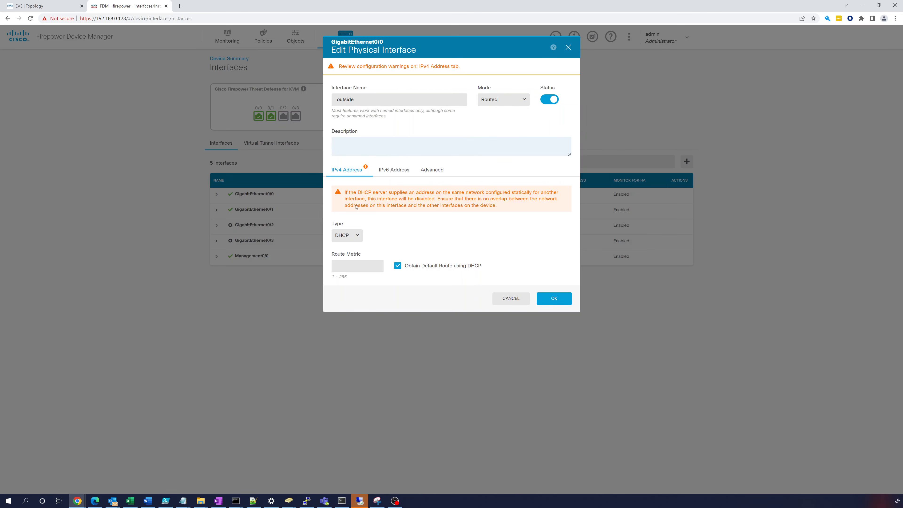
left_click(346, 235)
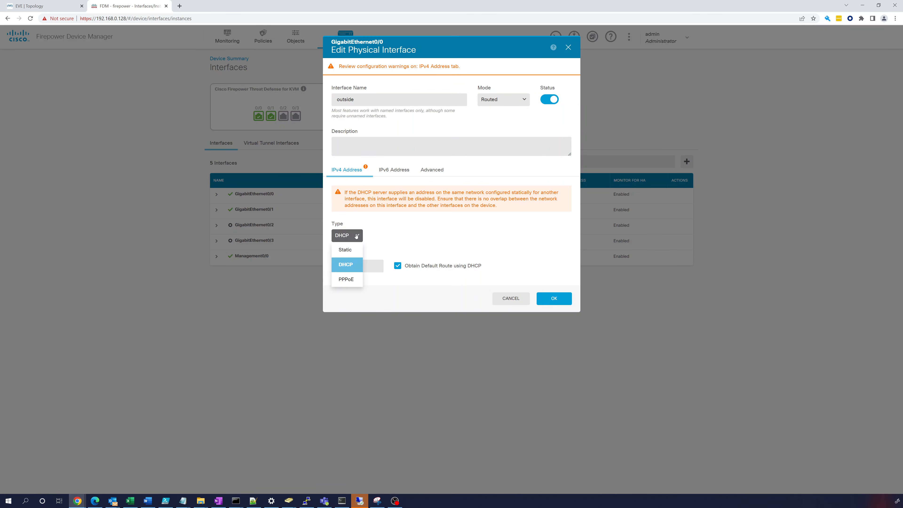
left_click(352, 253)
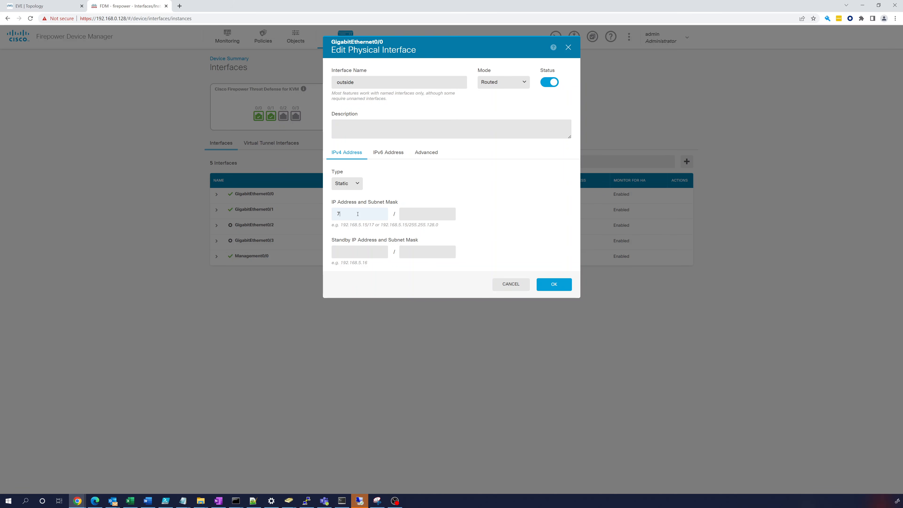
type("75.10.10.")
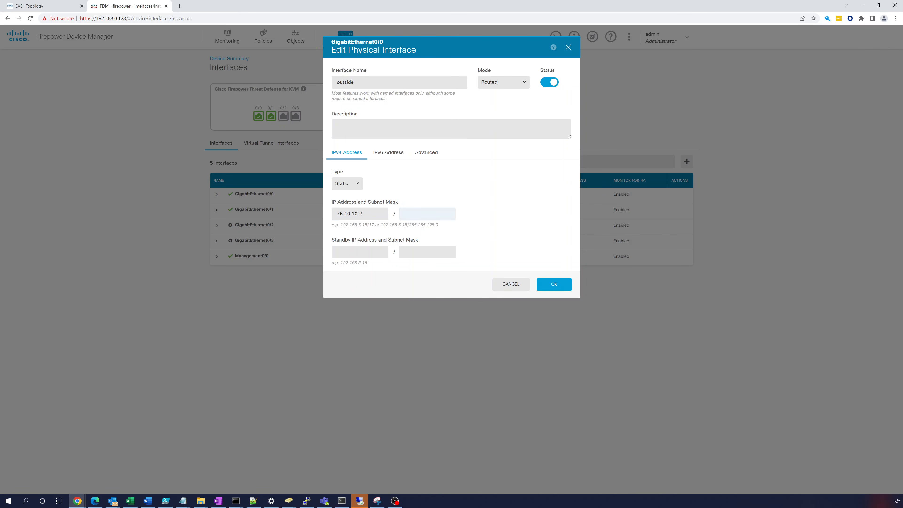
type("255.255.255.248")
left_click(556, 286)
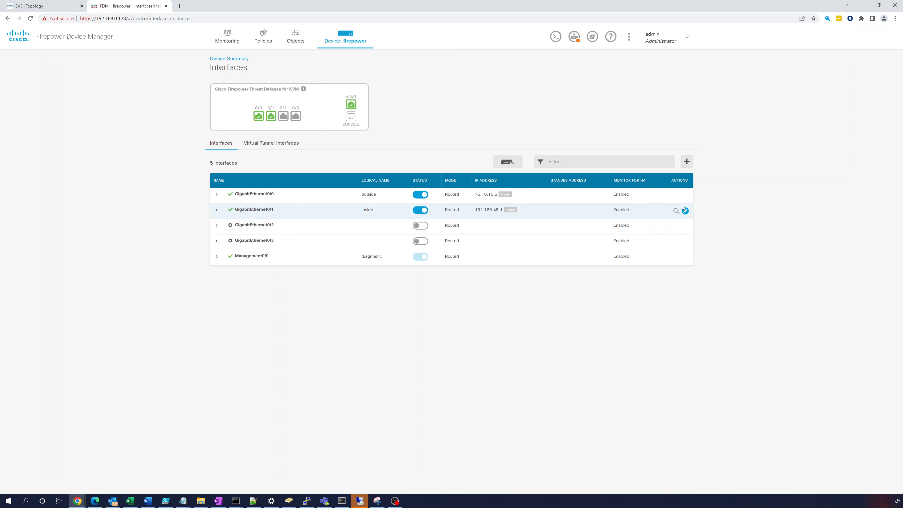
Once the outside interface save completes, edit the inside GigabitEthernet0/1 interface.
left_click(685, 210)
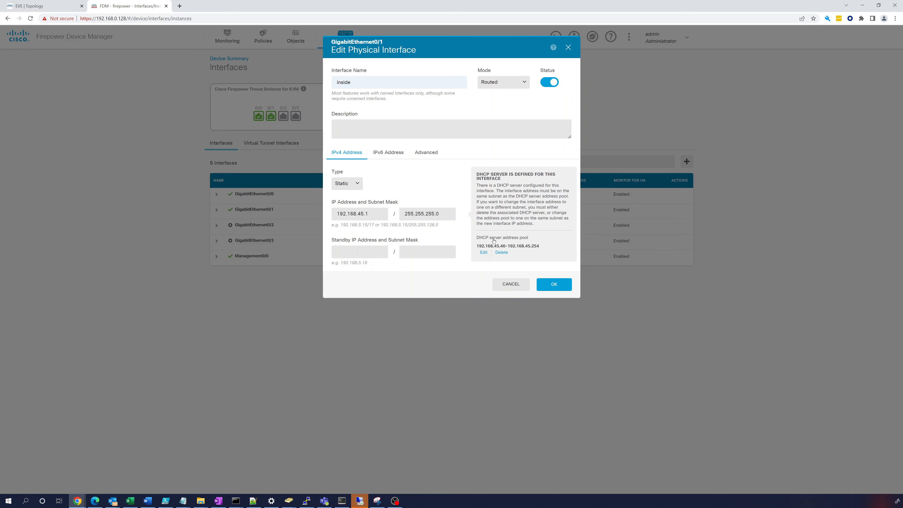
Delete the inside interface's DHCP server and change its address from 192.168.45.1 to 10.170.10.1.
left_click(501, 252)
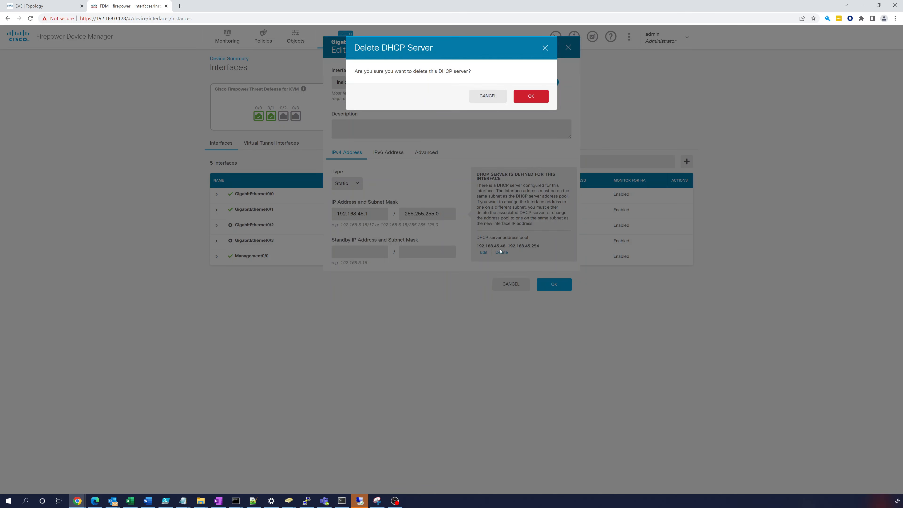
left_click(515, 97)
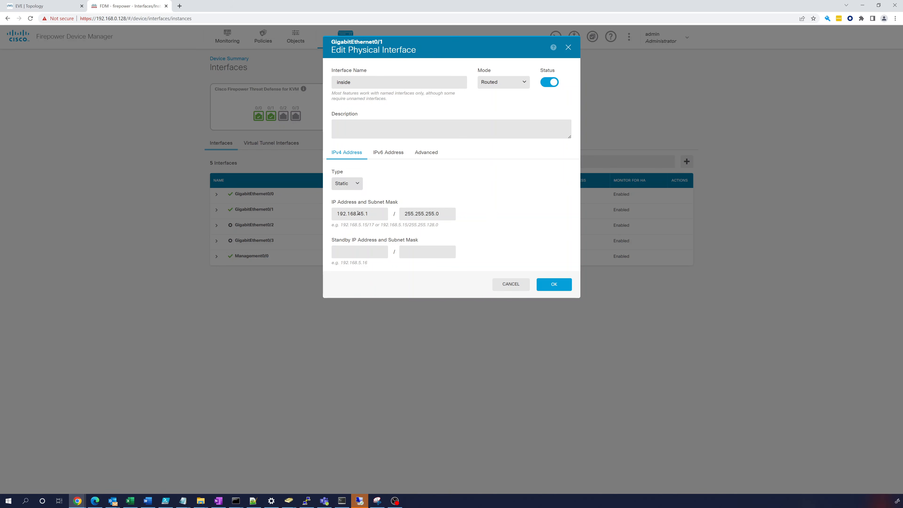
left_click_drag(369, 213, 335, 212)
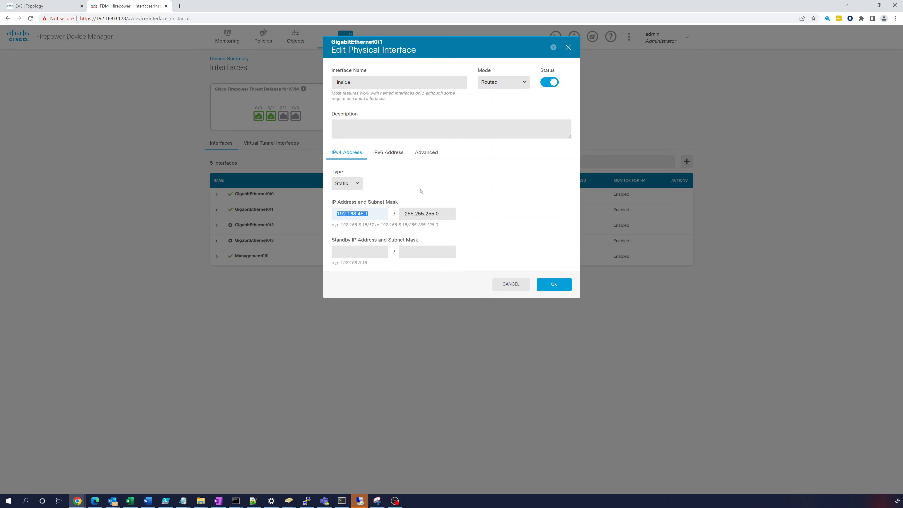
type("10.170.10")
left_click(548, 284)
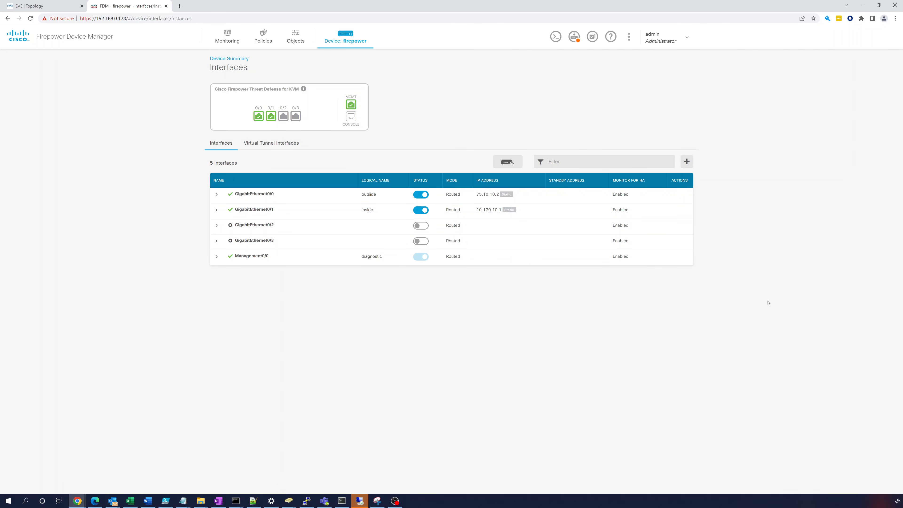
Fill in a new Host network object named default-gateway with address 75.10.10.1.
left_click(294, 35)
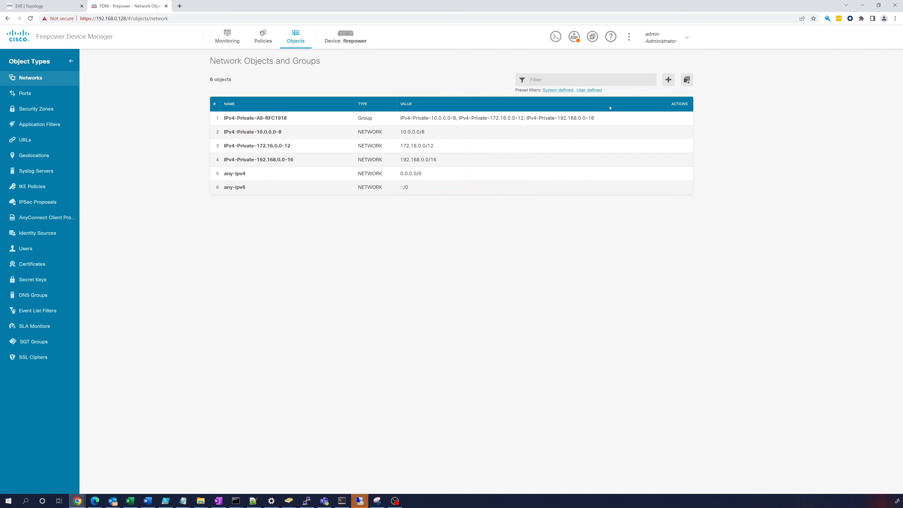
left_click(668, 80)
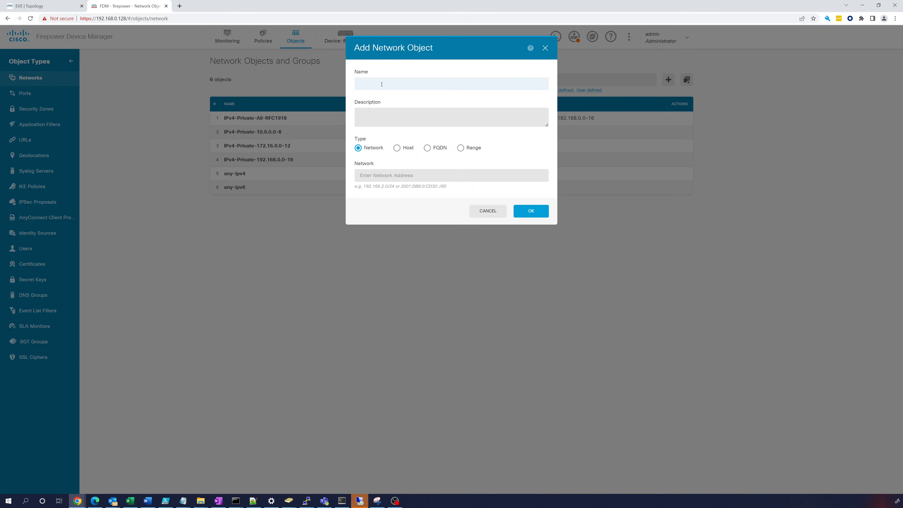
left_click(488, 211)
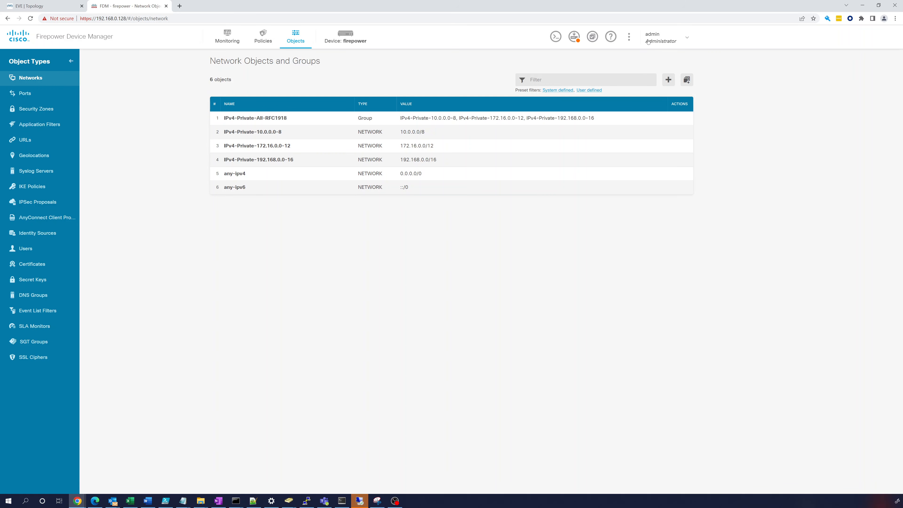
left_click(668, 80)
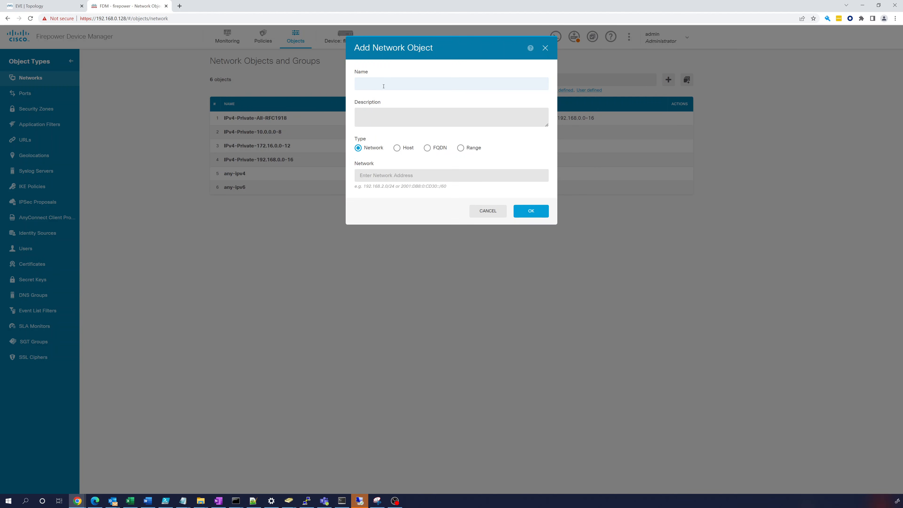
type("default-gateway")
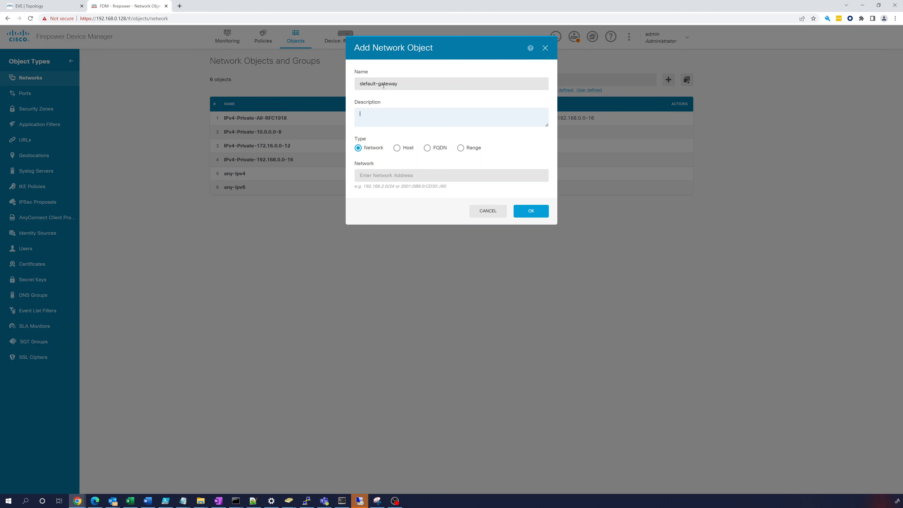
left_click(397, 147)
key("Tab")
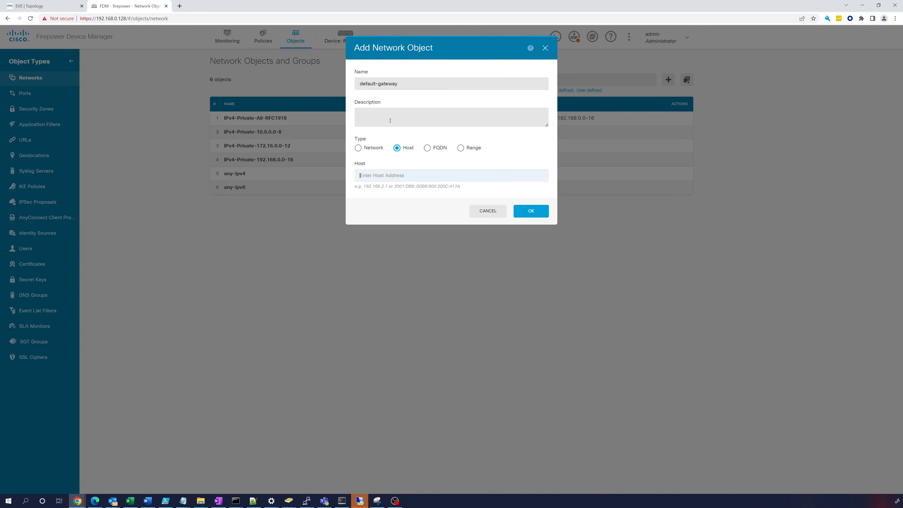
type("75.10.10.1")
left_click(67, 6)
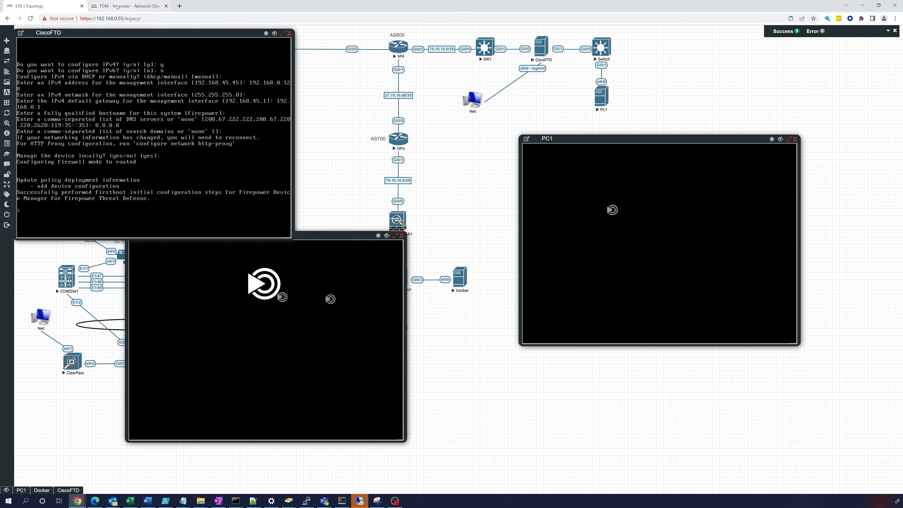
left_click(128, 7)
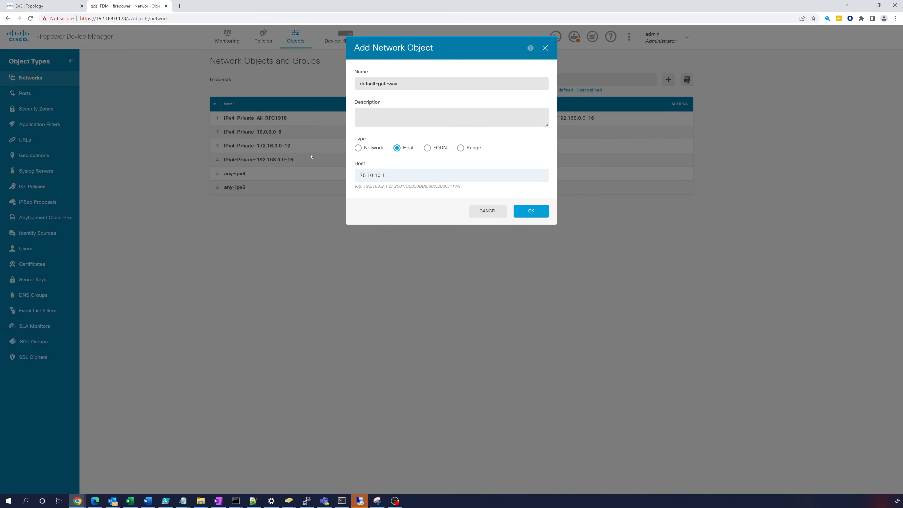
Save host object default-gateway, then create network object inside-network as 10.170.10.0/24.
left_click(534, 211)
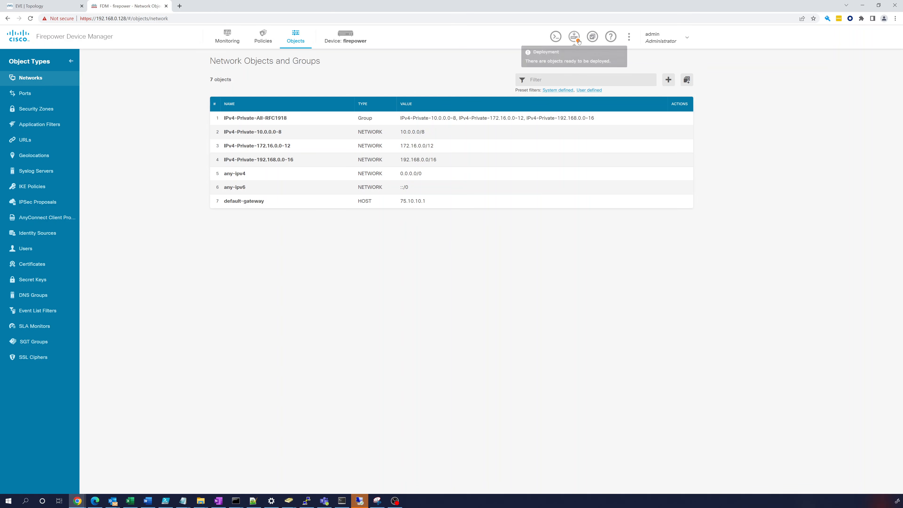
left_click(669, 83)
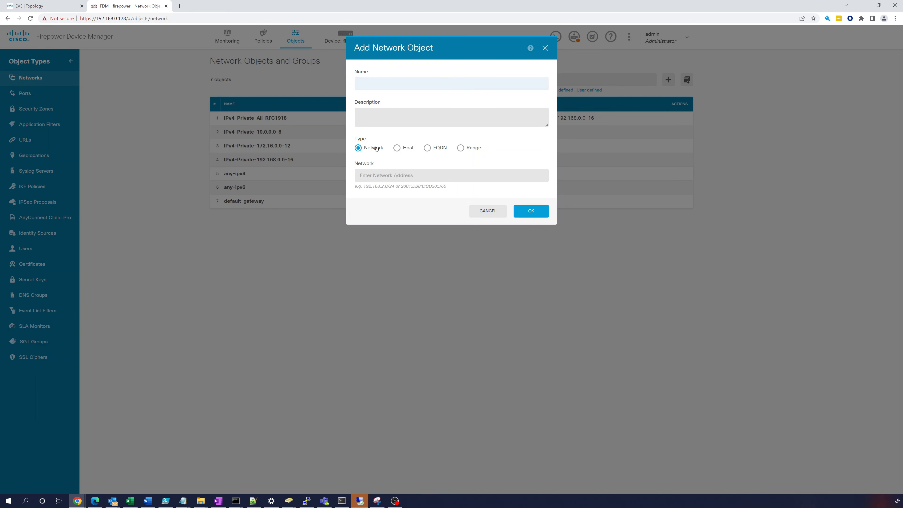
left_click(377, 81)
type("side-network")
key("Tab")
type("10")
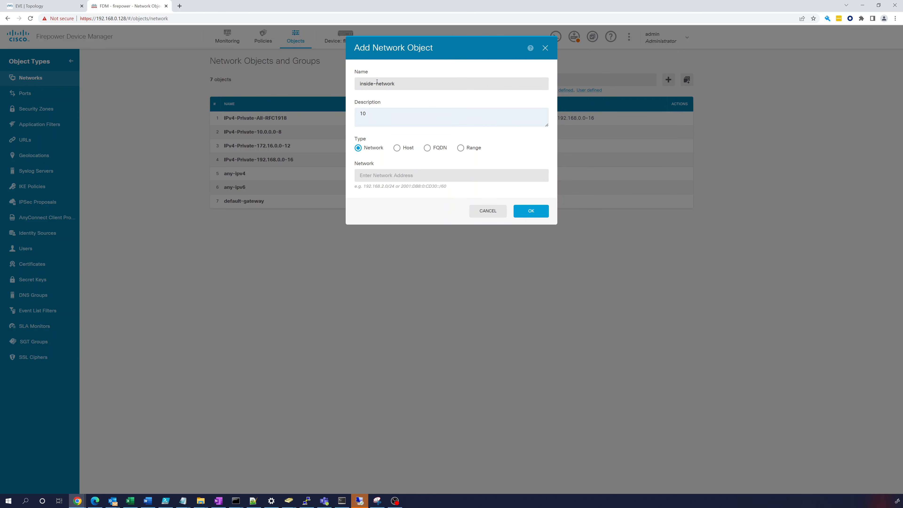
type(".170.10")
key("BackSpace")
key("BackSpace")
key("BackSpace")
key("BackSpace")
key("BackSpace")
key("BackSpace")
key("BackSpace")
key("BackSpace")
key("BackSpace")
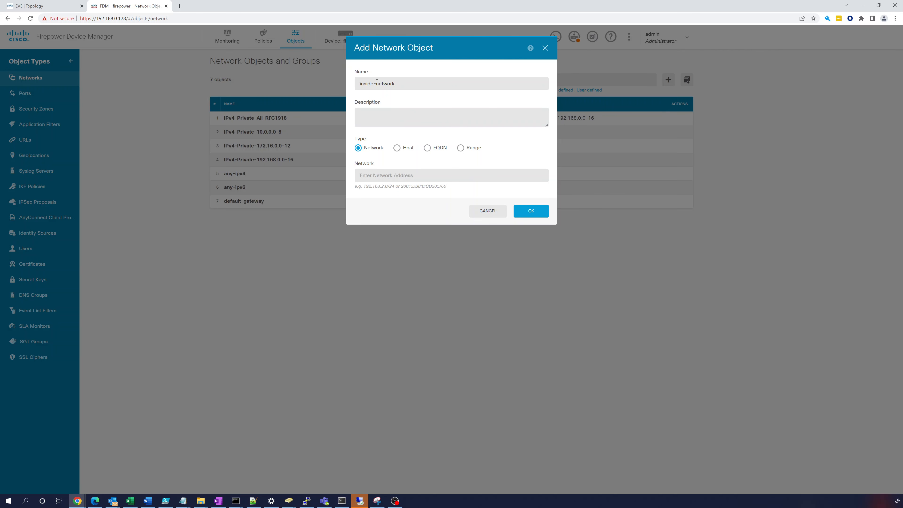
key("Tab")
type("10.170.10")
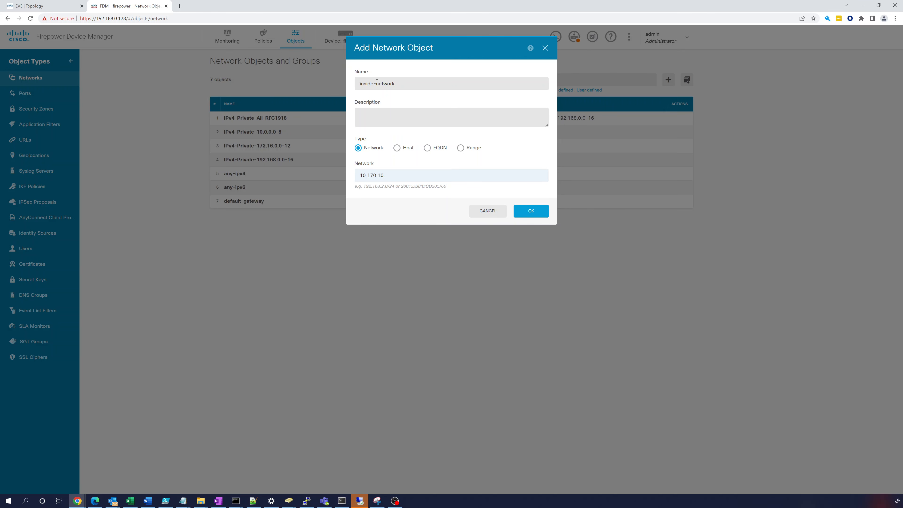
type(".0/24")
left_click(533, 210)
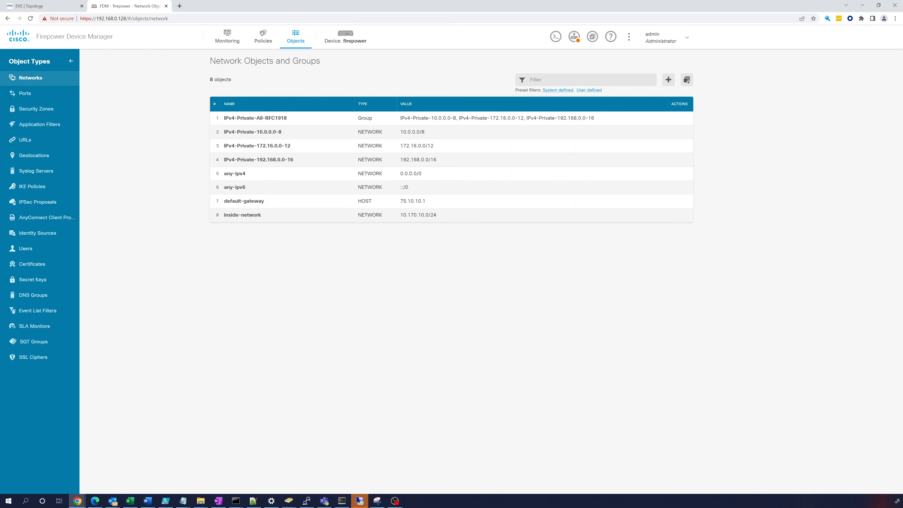
key("alt+Tab")
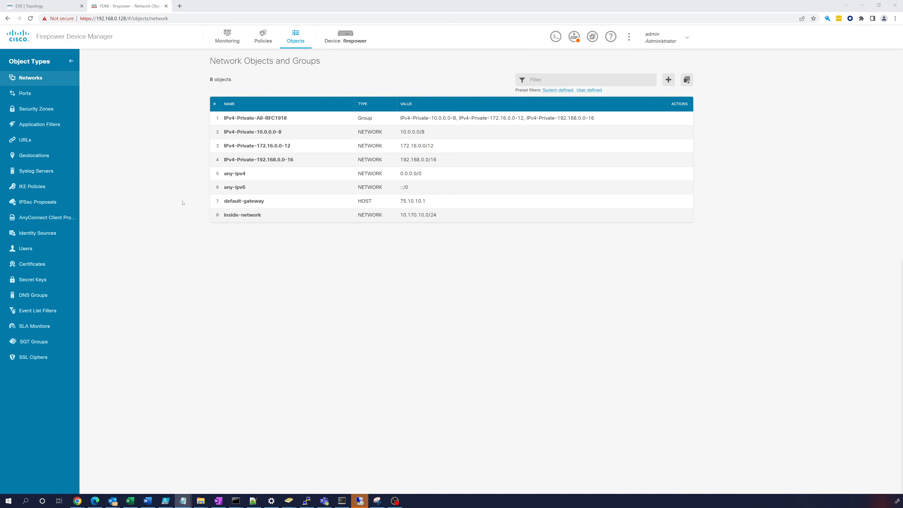
Add the inside interface to the inside_zone security zone.
left_click(35, 107)
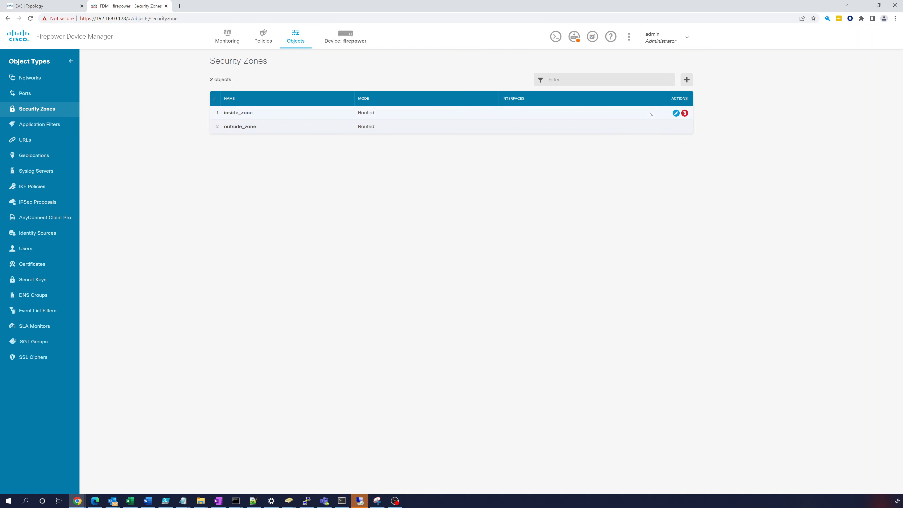
left_click(675, 113)
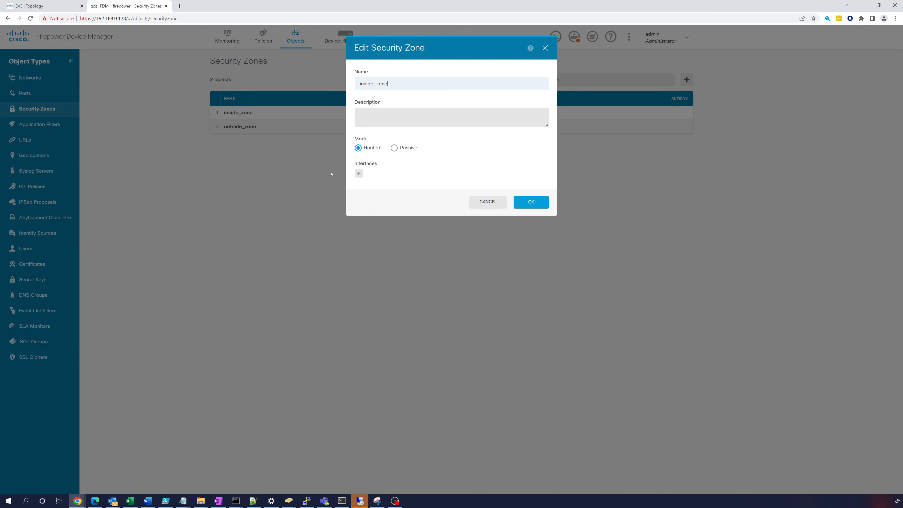
left_click(358, 173)
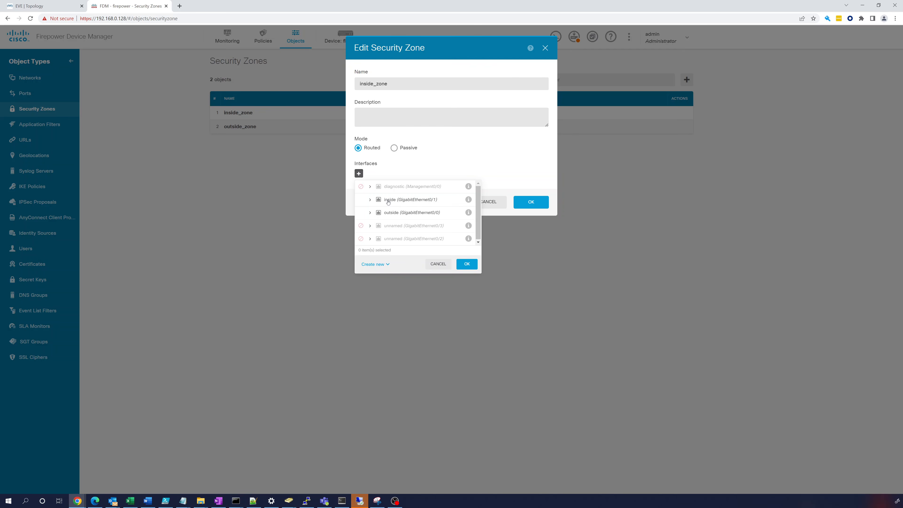
left_click(406, 201)
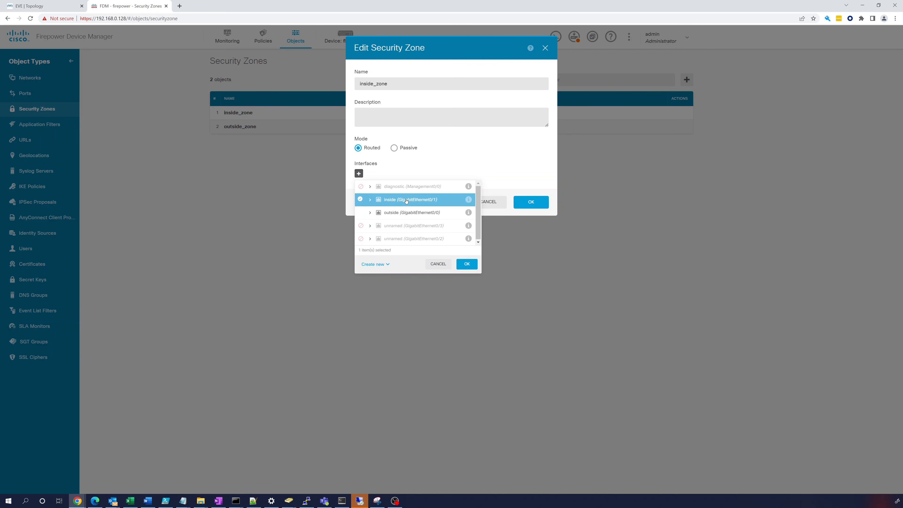
left_click(467, 264)
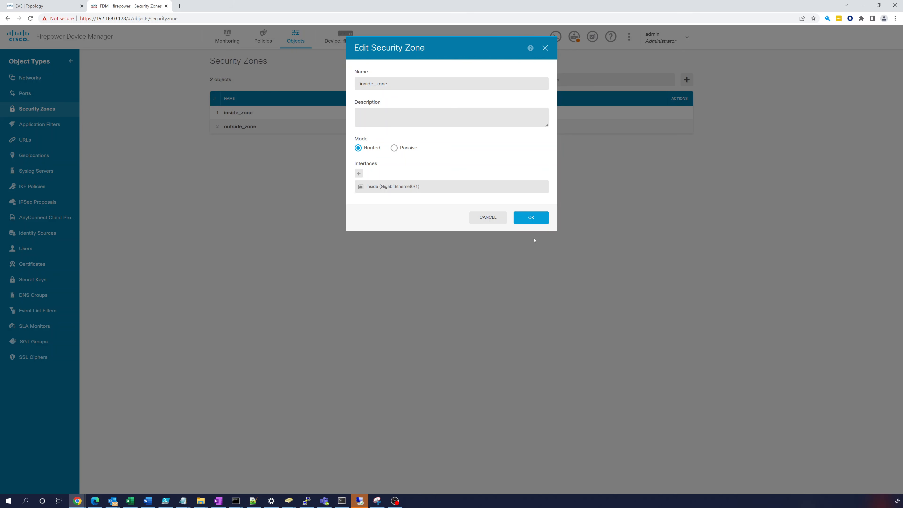
left_click(542, 218)
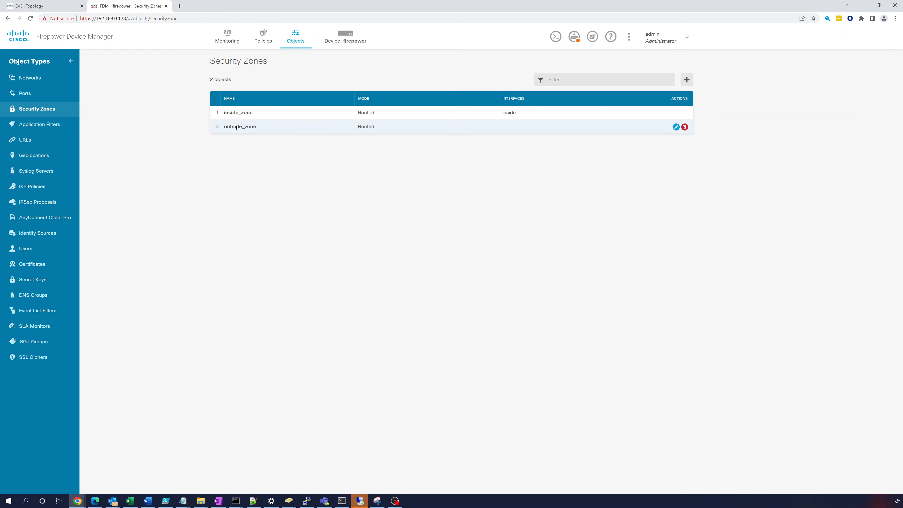
Add the outside interface to the outside_zone security zone.
left_click(676, 127)
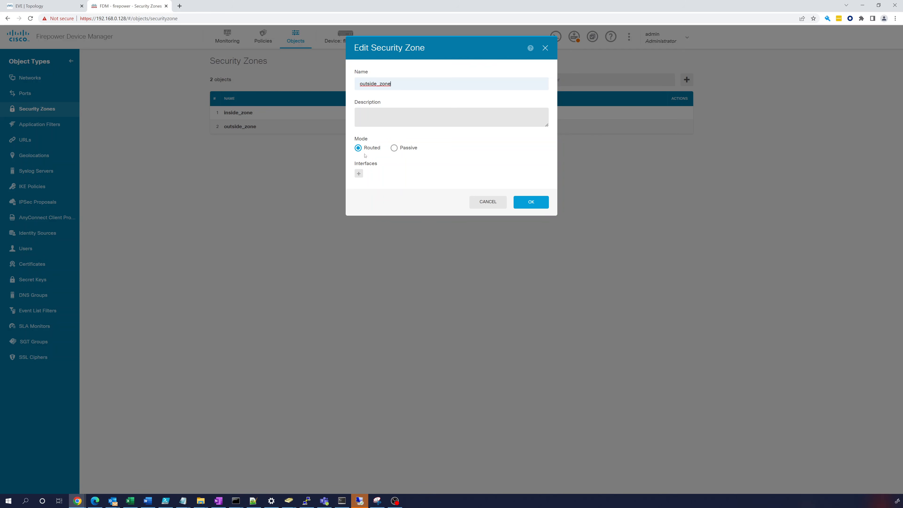
left_click(359, 174)
left_click(387, 213)
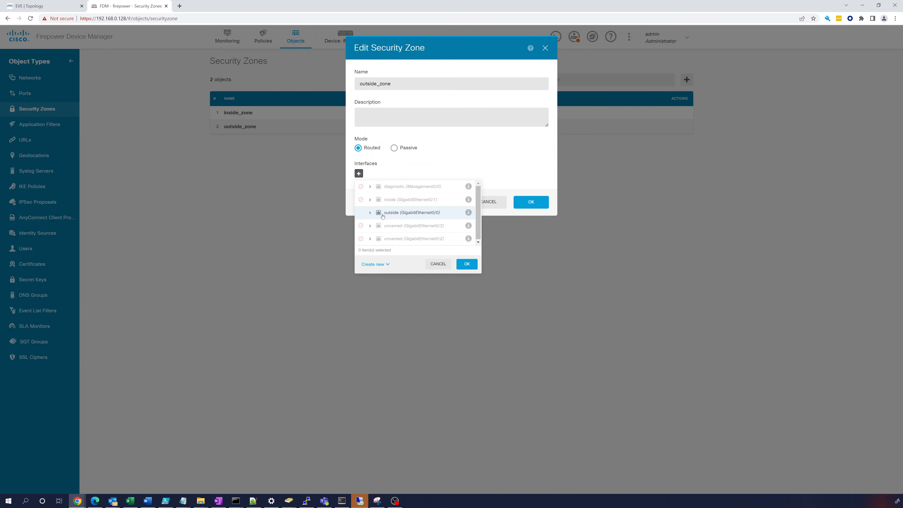
left_click(471, 264)
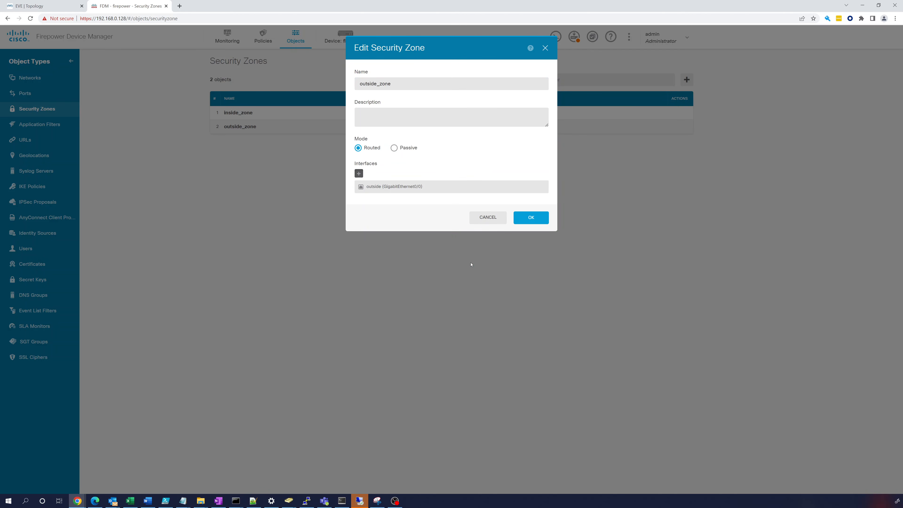
left_click(534, 221)
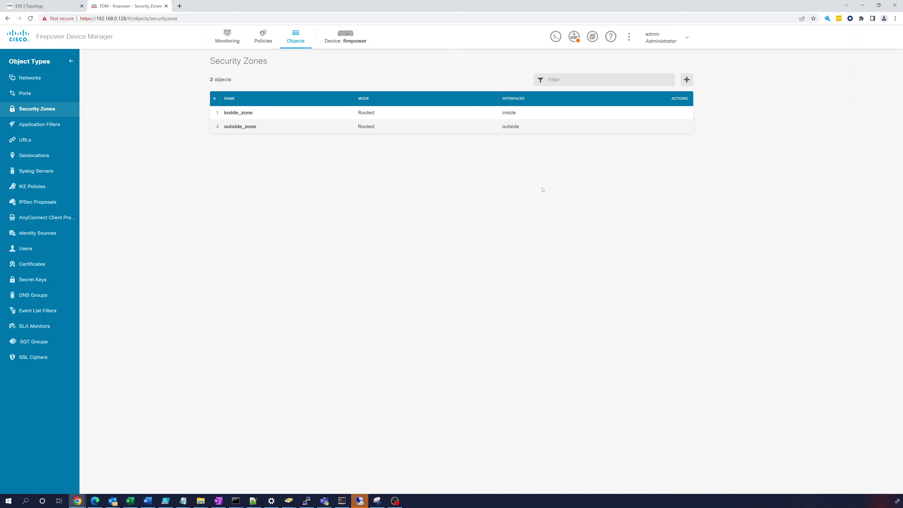
left_click(345, 37)
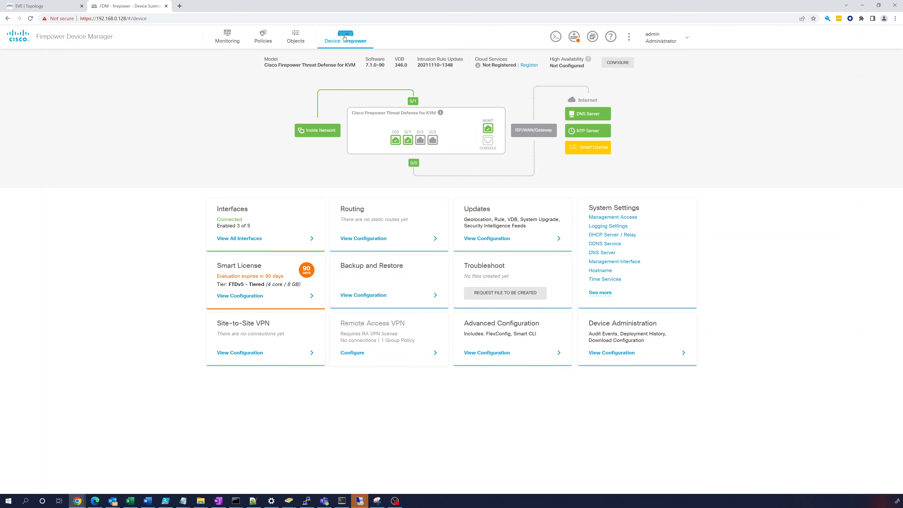
Go to Policies and open the empty NAT rules page.
mouse_move(408, 138)
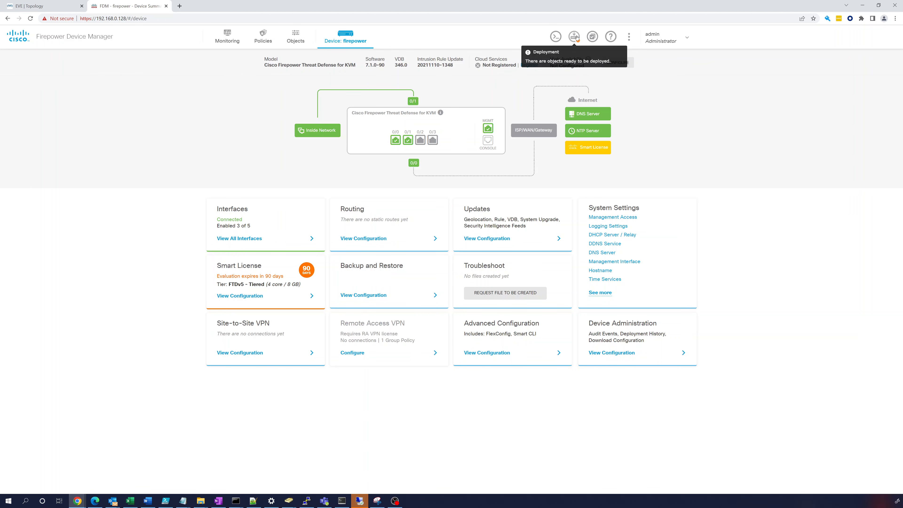
left_click(269, 34)
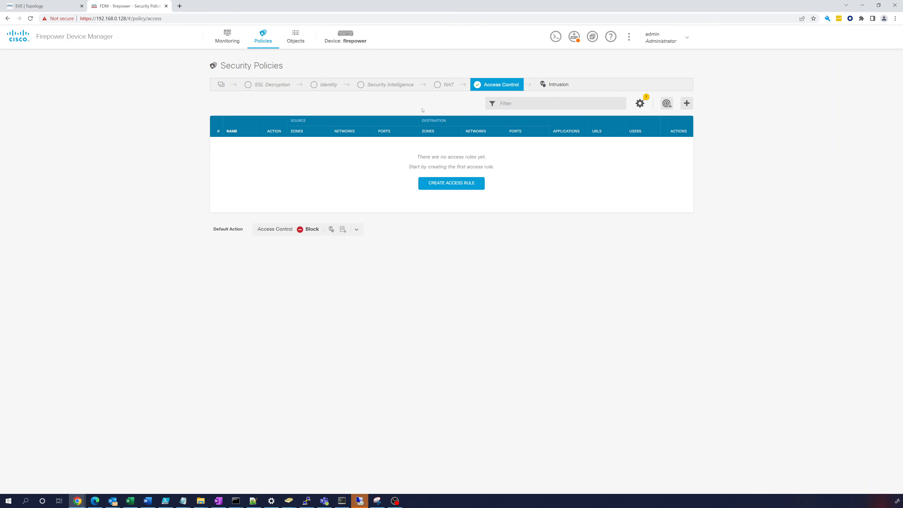
left_click(439, 88)
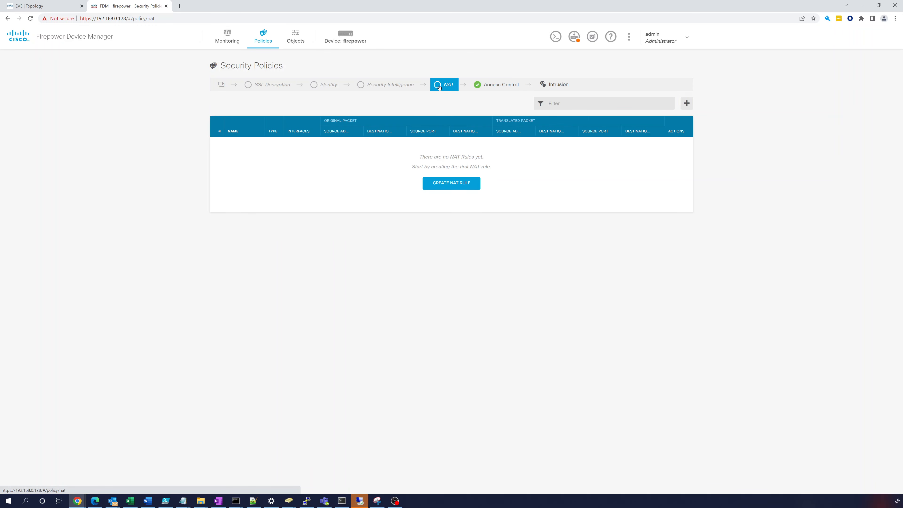
Start a NAT rule titled inside-nat-rule, placed after auto NAT rules.
left_click(453, 184)
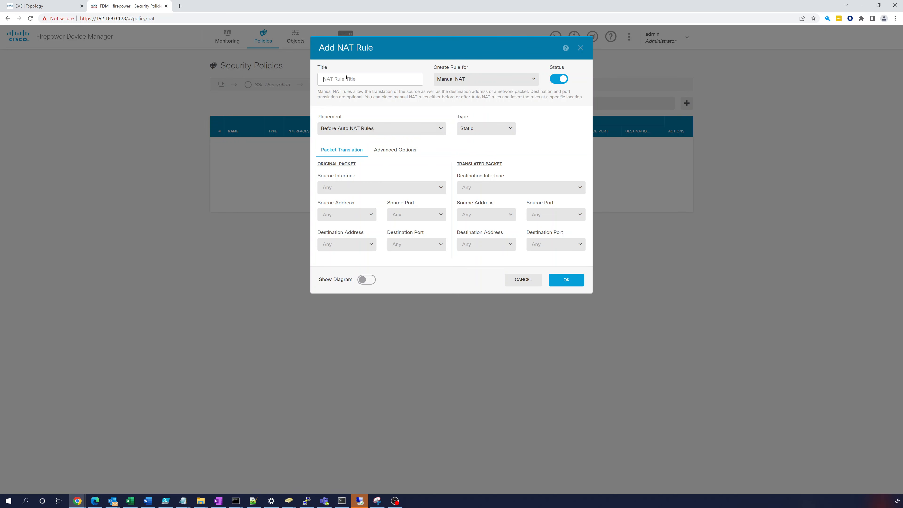
type("inside-nat-rule")
left_click(398, 129)
left_click(352, 158)
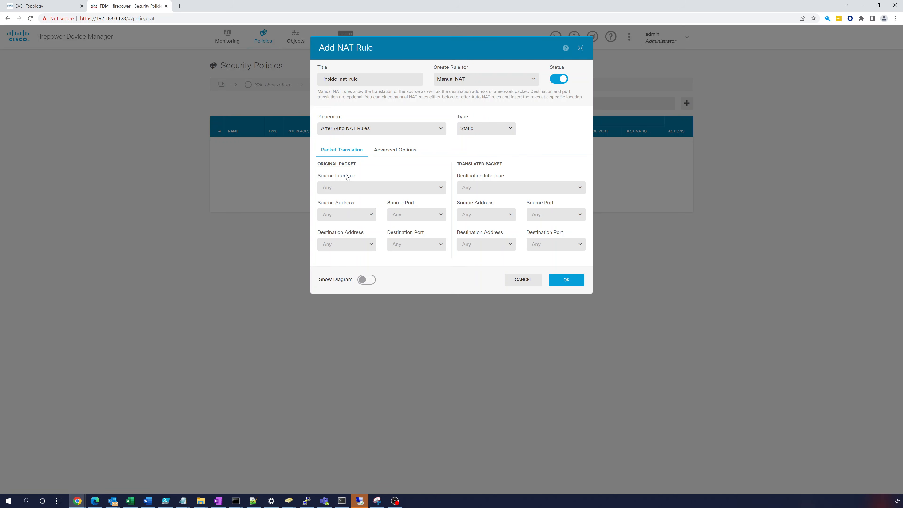
Set the rule's original source to the inside interface and inside-network object.
left_click(377, 186)
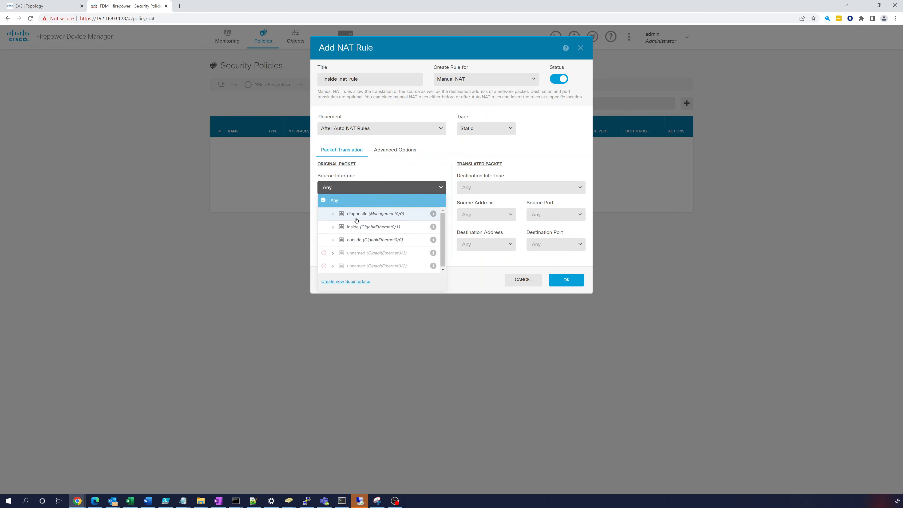
left_click(355, 227)
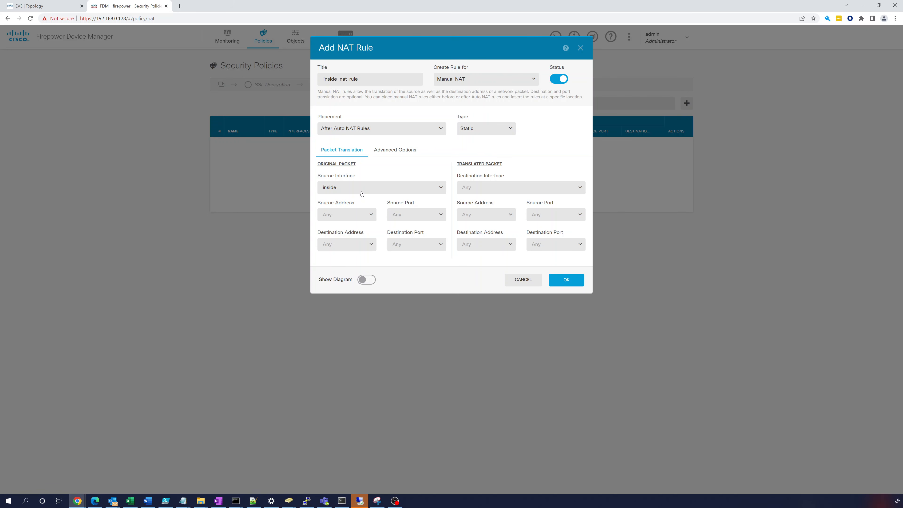
left_click(350, 214)
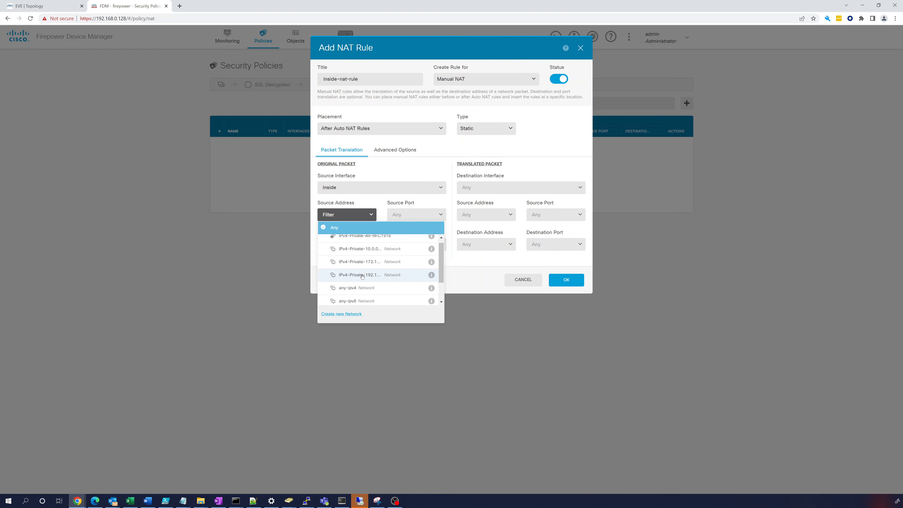
scroll(359, 274, "down", 2)
left_click(361, 299)
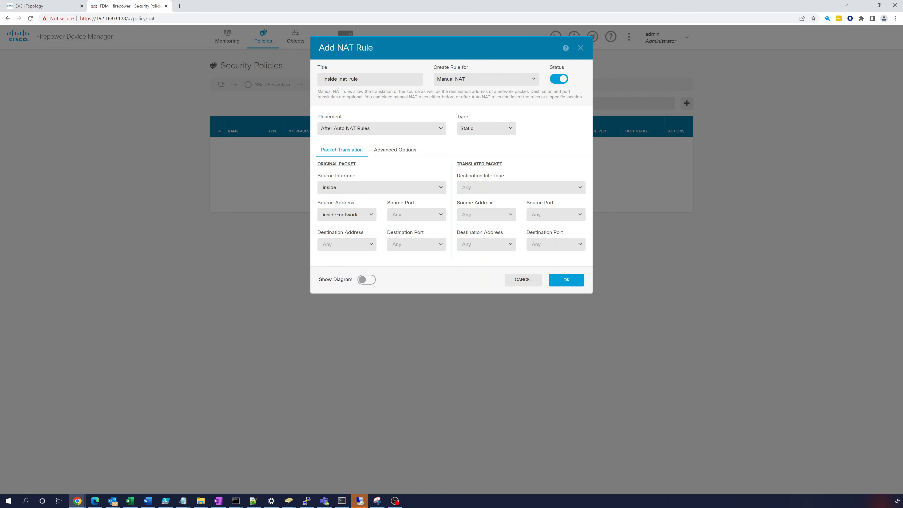
Set the destination interface to outside, leaving the translated destination address as Any.
left_click(487, 188)
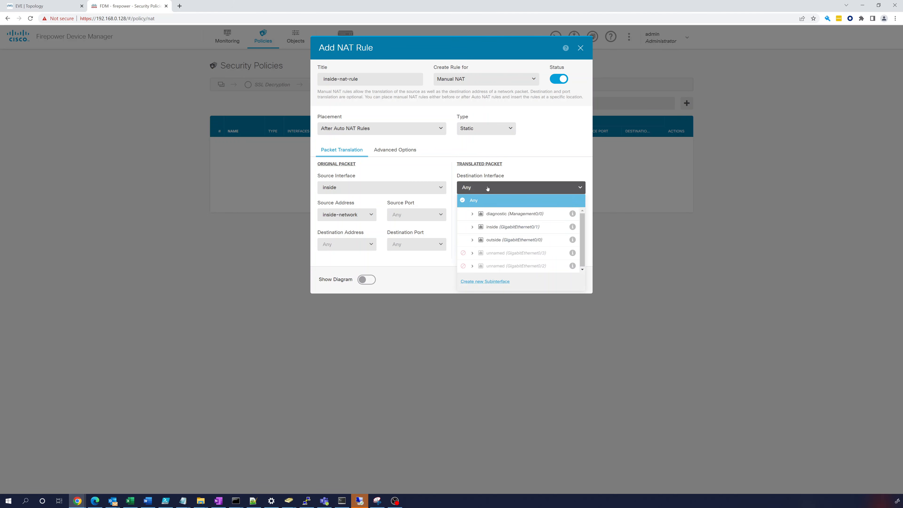
left_click(489, 239)
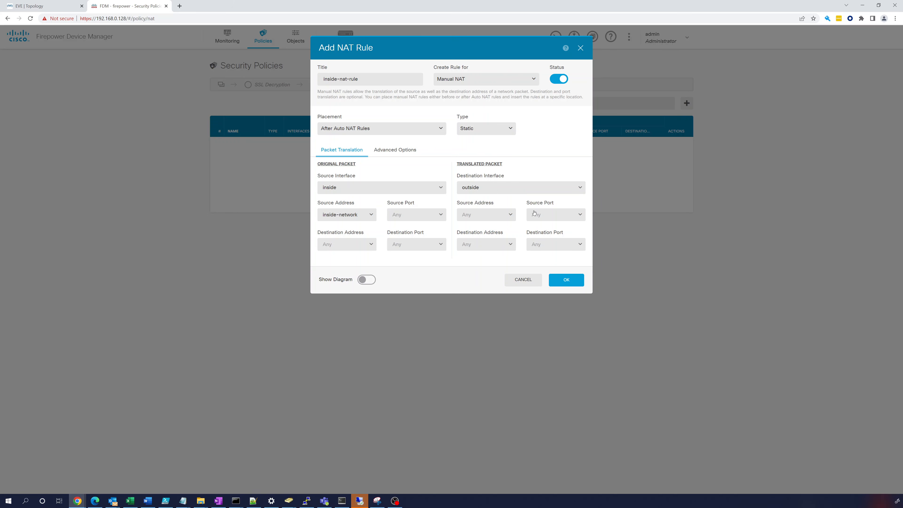
left_click(500, 244)
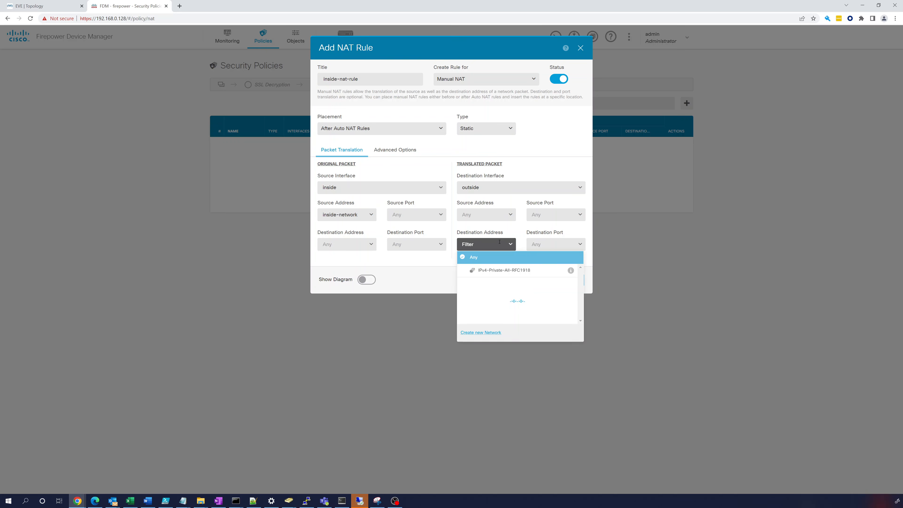
scroll(509, 297, "down", 1)
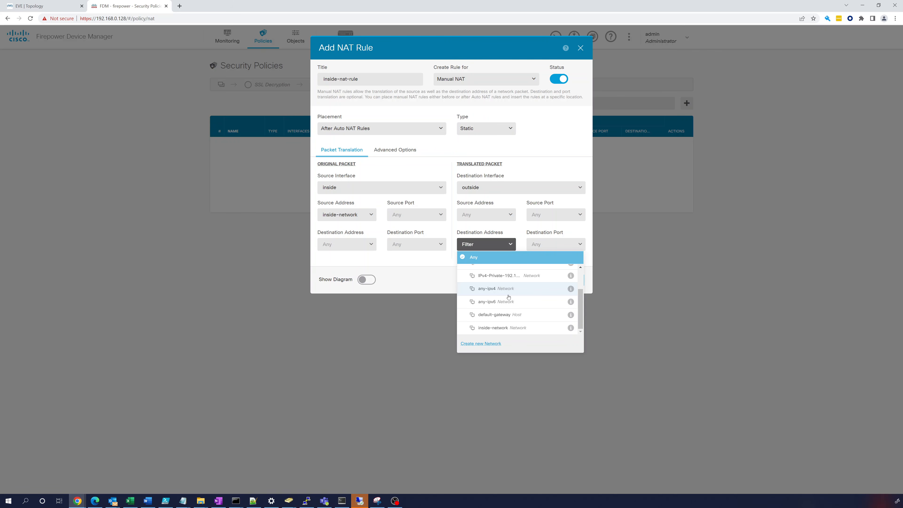
scroll(508, 297, "up", 2)
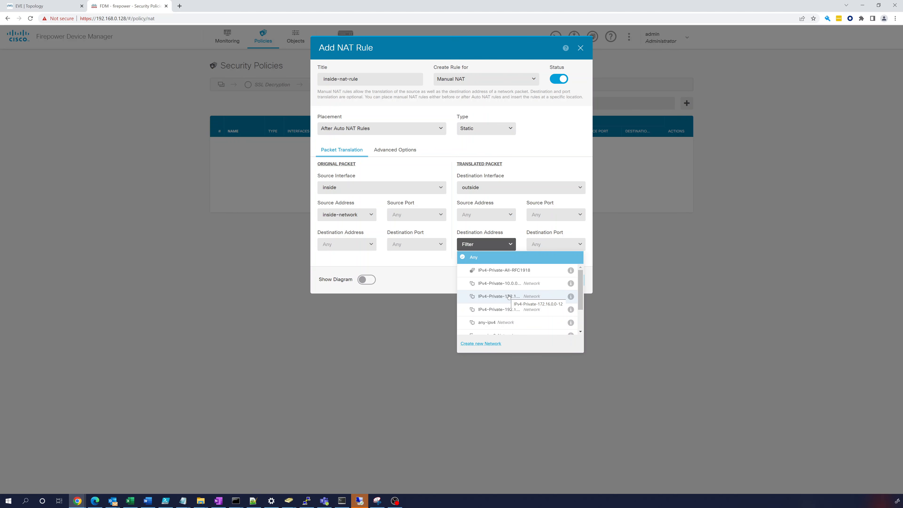
left_click(499, 203)
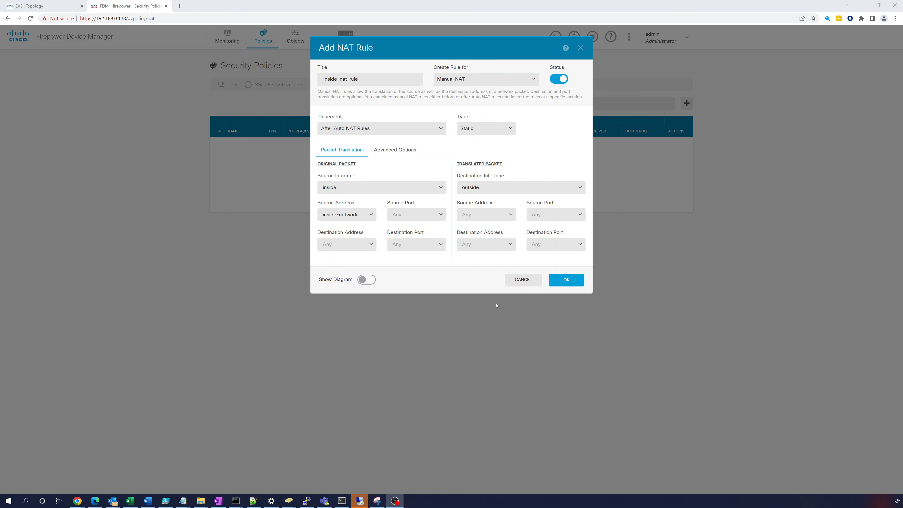
Toggle the rule diagram on and off, then try saving inside-nat-rule, which fails validation.
left_click(367, 281)
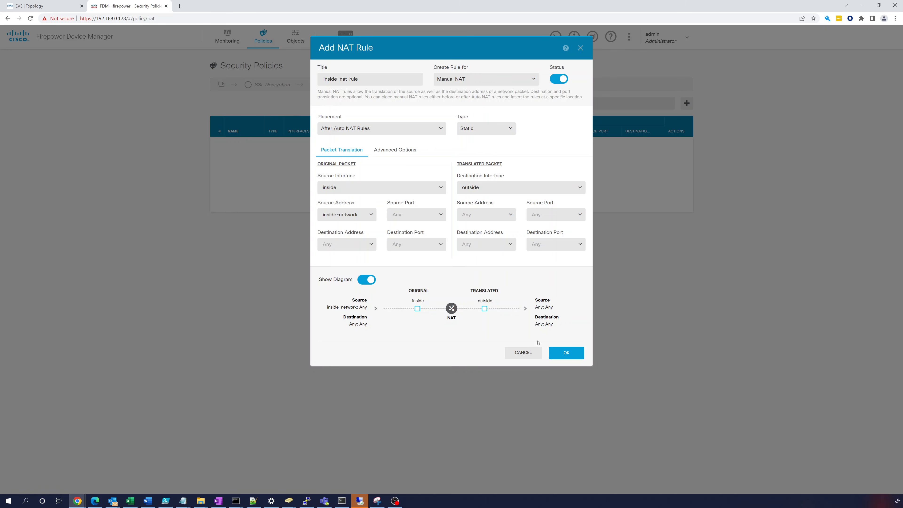
left_click(368, 279)
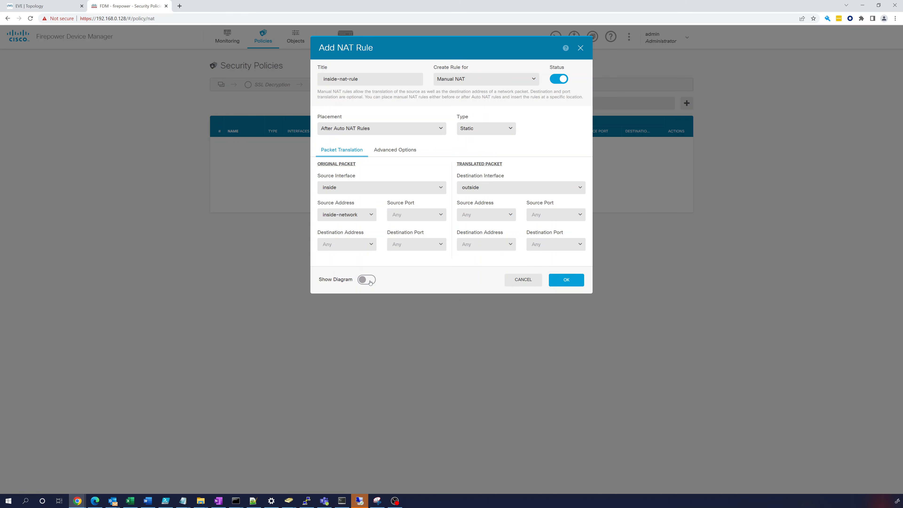
left_click(569, 282)
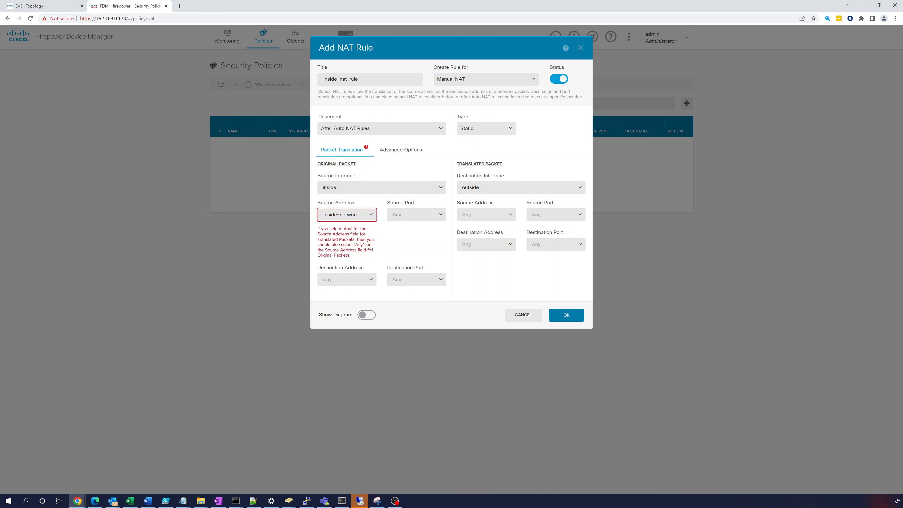
left_click(507, 214)
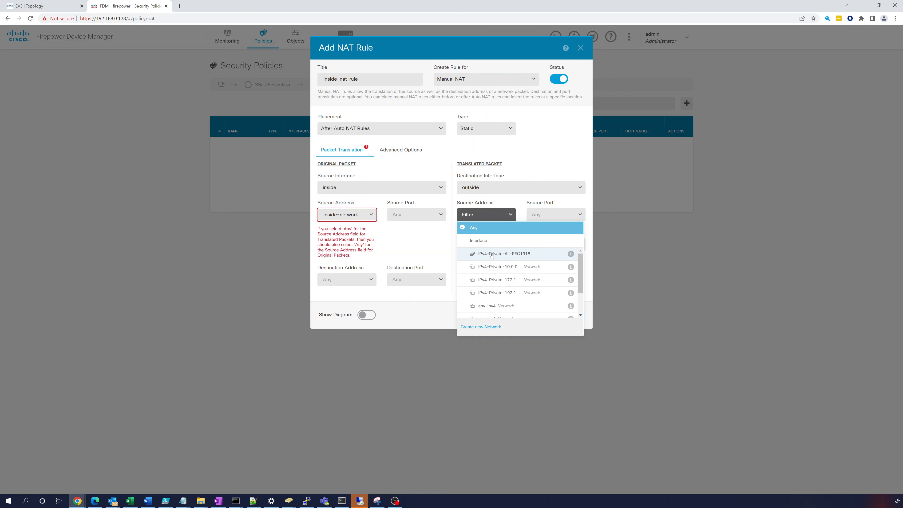
scroll(491, 271, "down", 2)
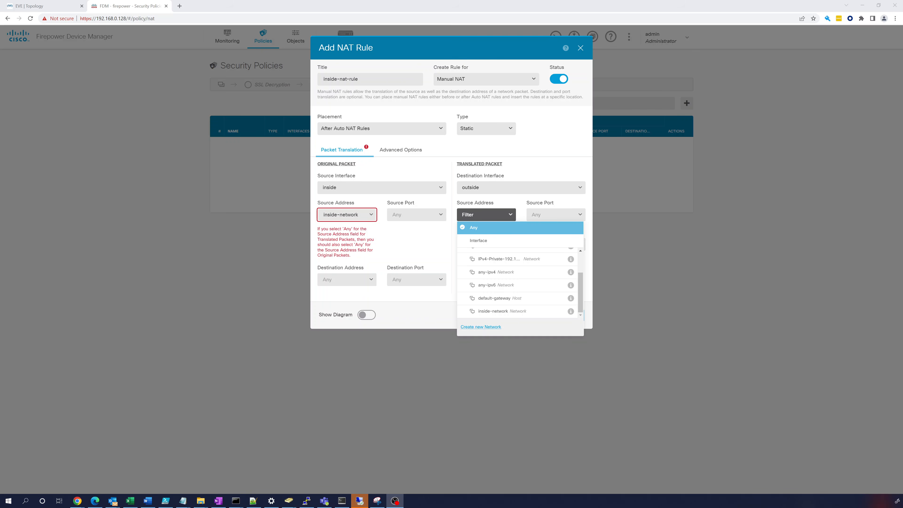
scroll(502, 293, "up", 1)
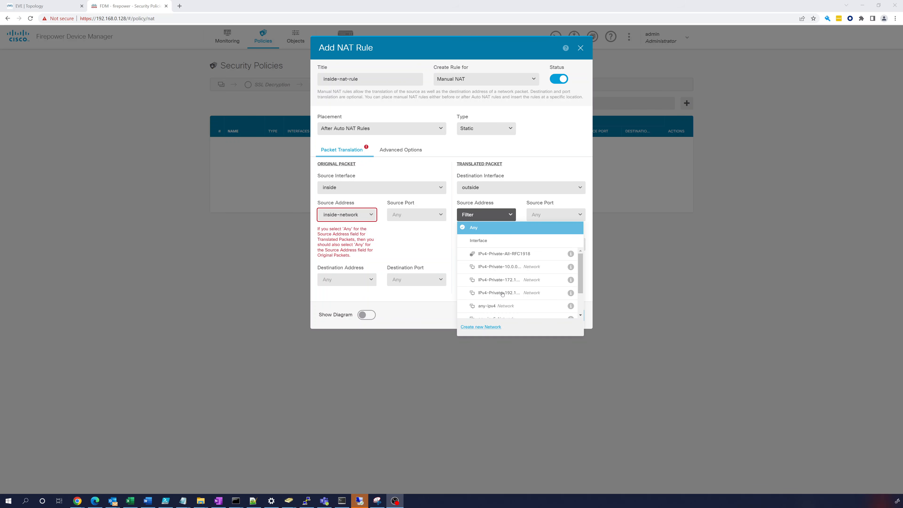
scroll(538, 282, "down", 1)
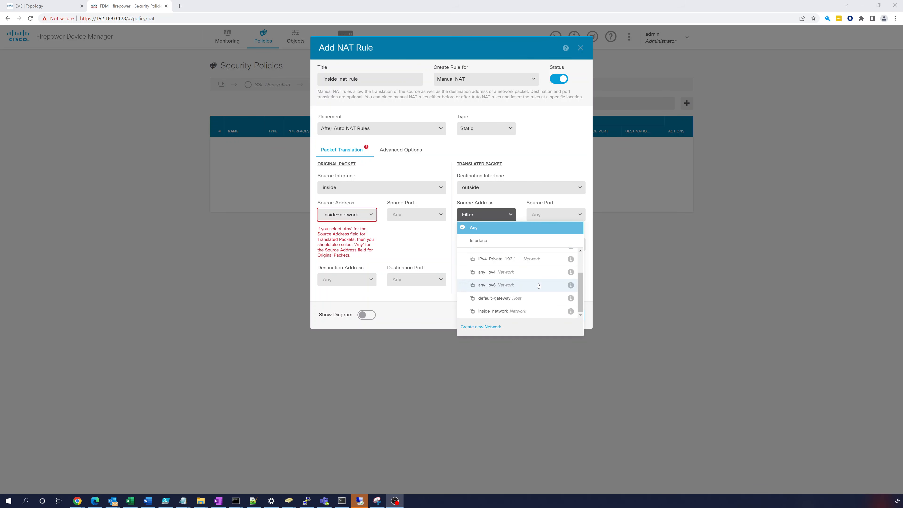
scroll(539, 286, "up", 1)
left_click(486, 241)
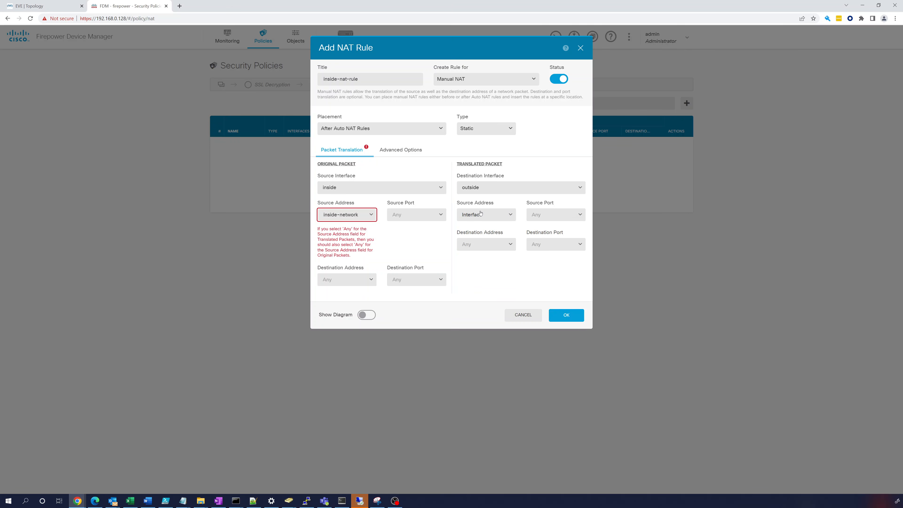
left_click(558, 315)
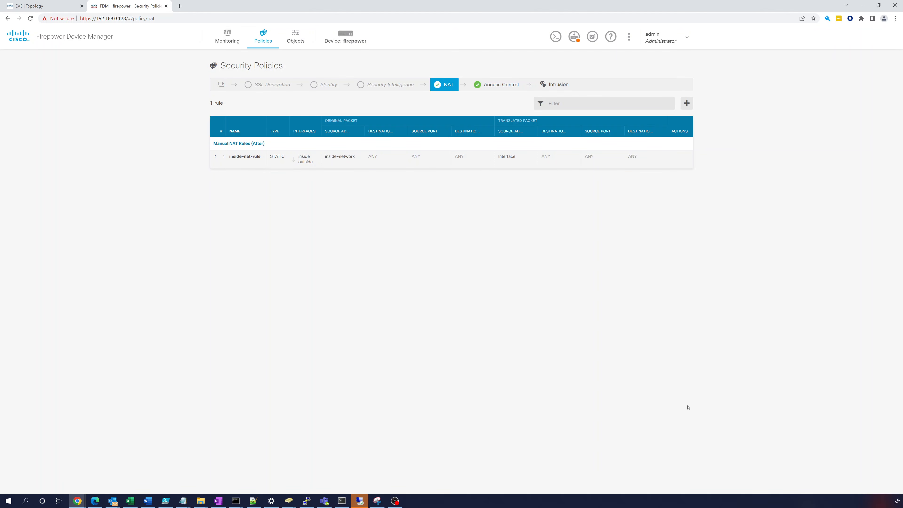
Show the Access Control rules, then review and deploy all pending changes to the device.
left_click(493, 85)
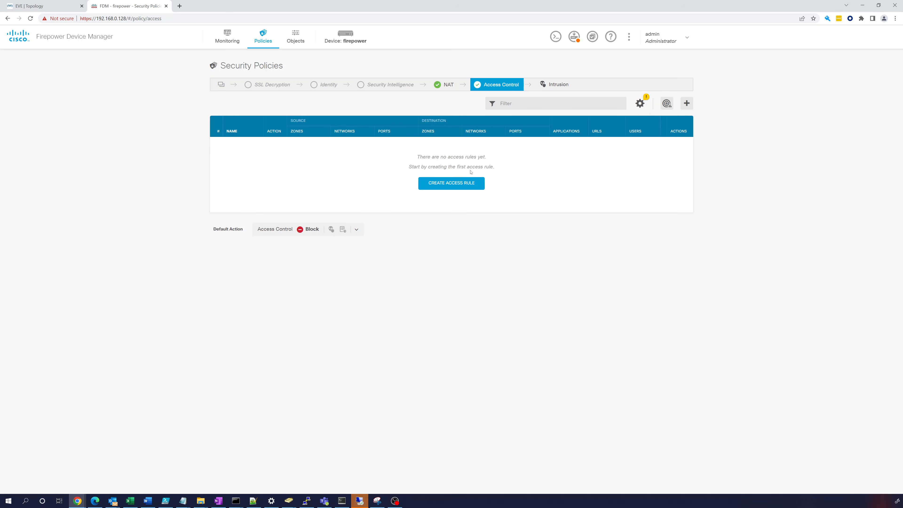
left_click(575, 34)
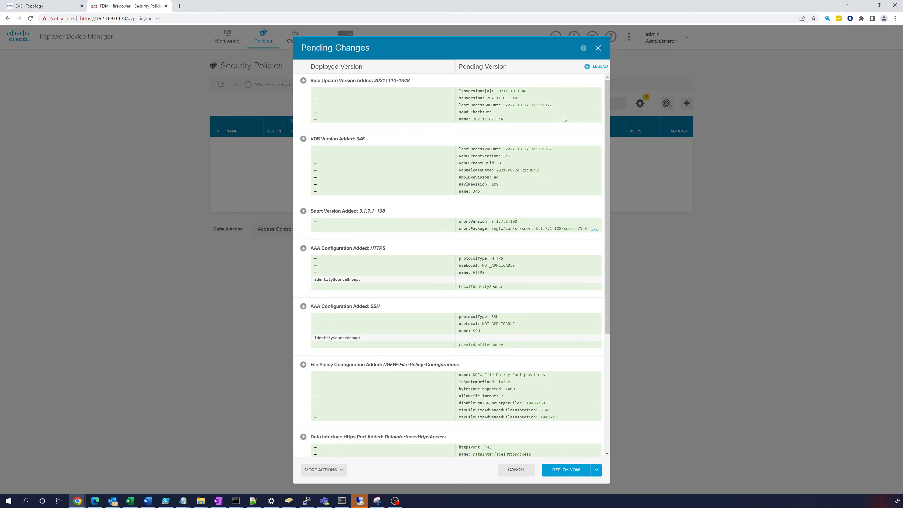
scroll(450, 141, "down", 5)
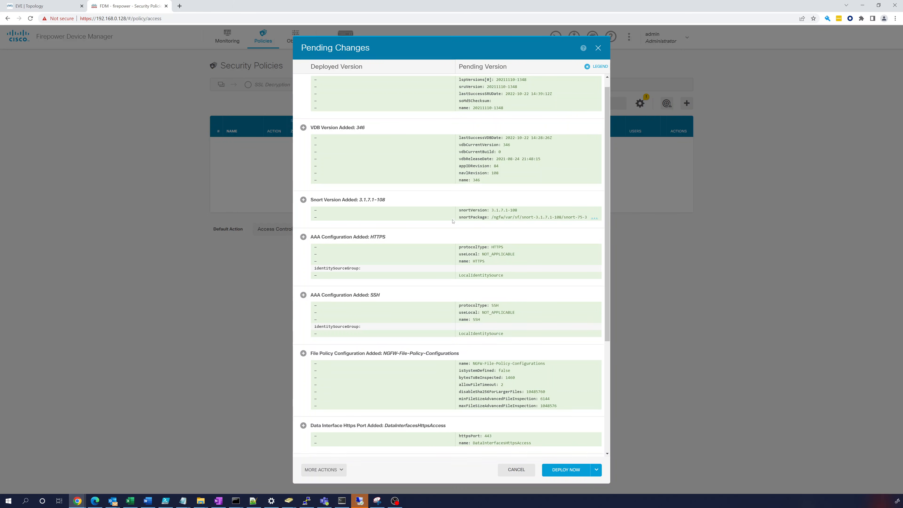
scroll(486, 380, "down", 1)
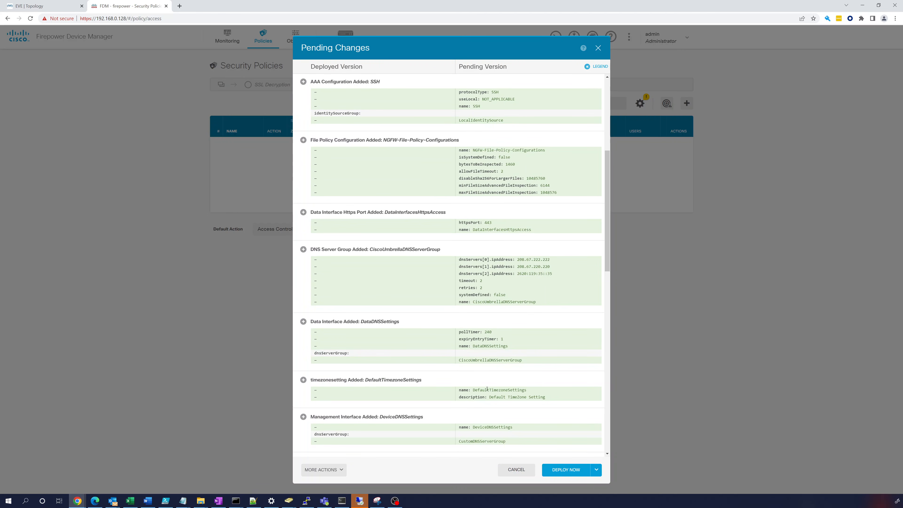
scroll(489, 391, "down", 7)
left_click(566, 469)
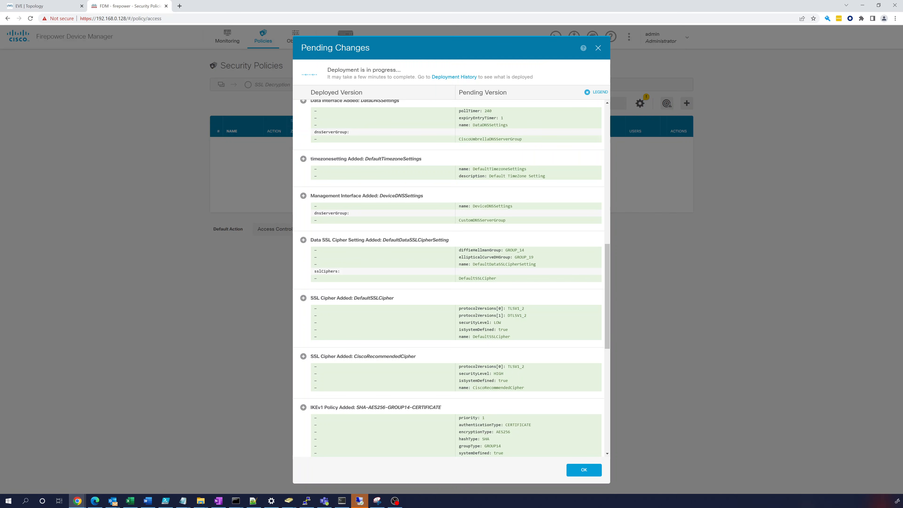
key("alt+Tab")
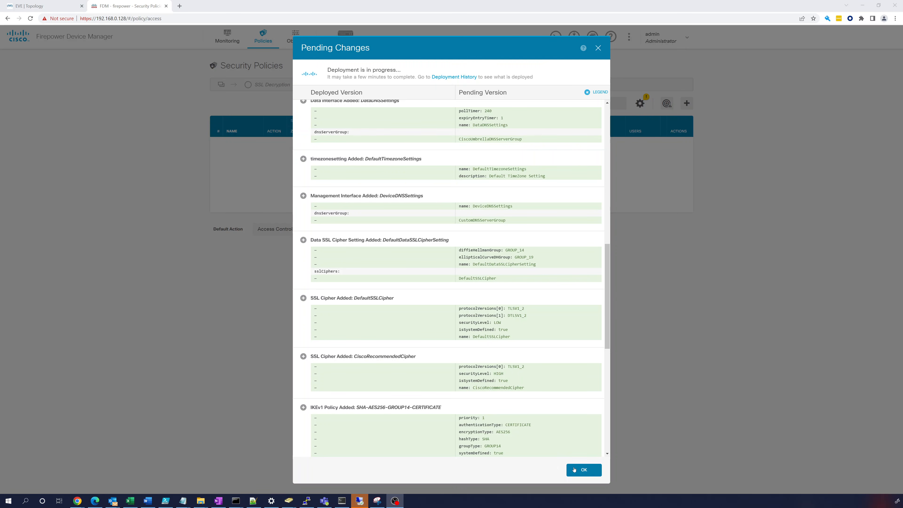
left_click(583, 470)
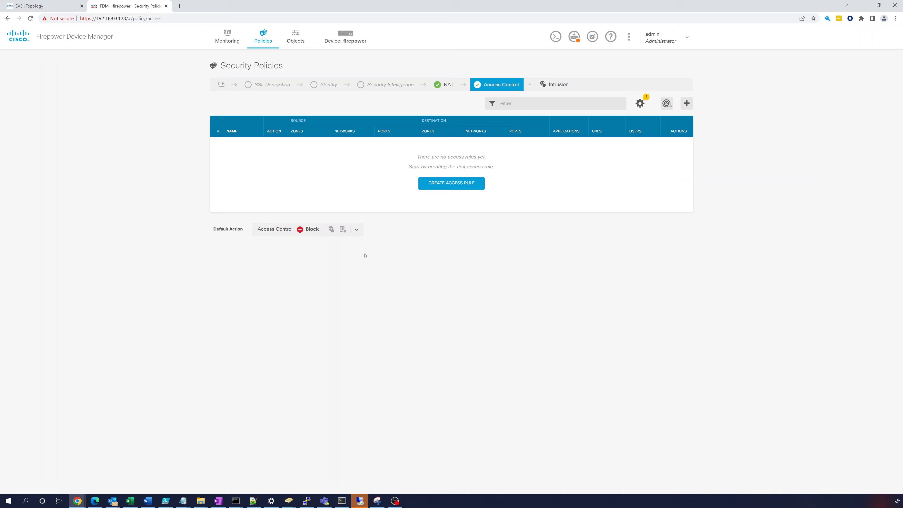
Create a new access rule titled inside-to-internet.
left_click(454, 188)
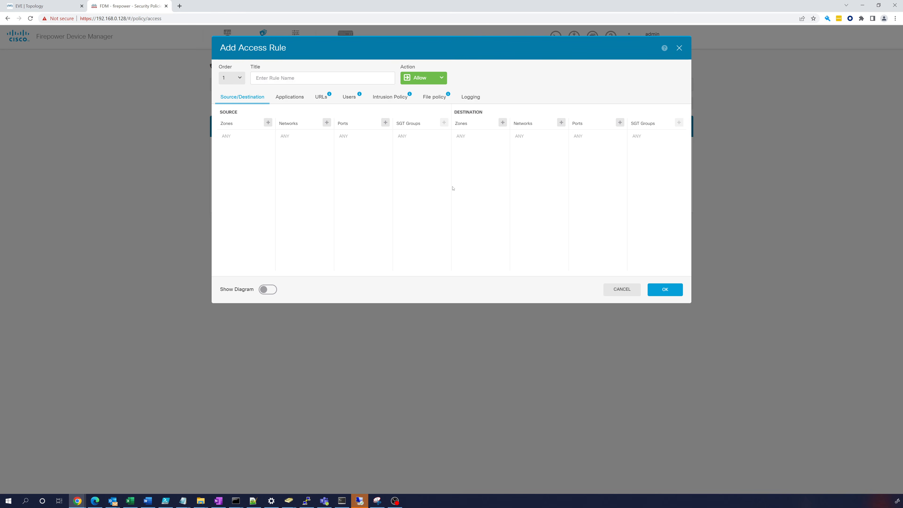
left_click(274, 79)
key("alt+Tab")
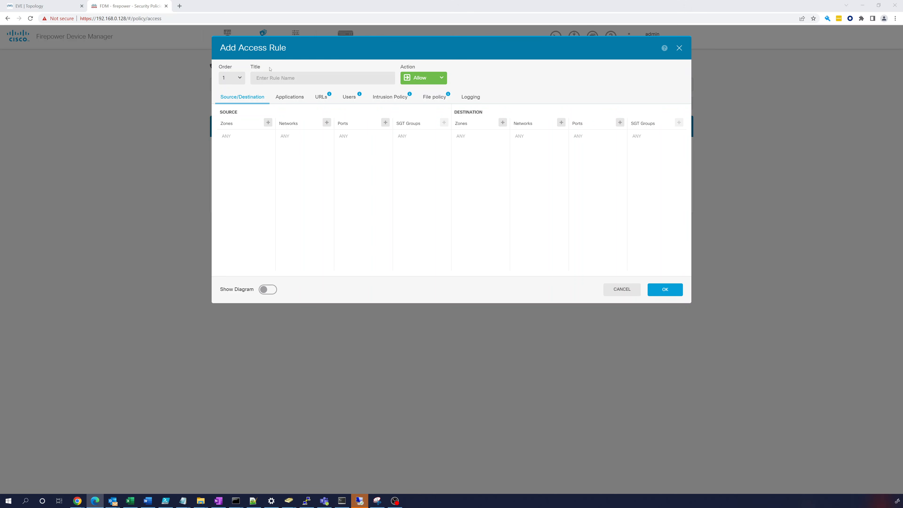
left_click(280, 77)
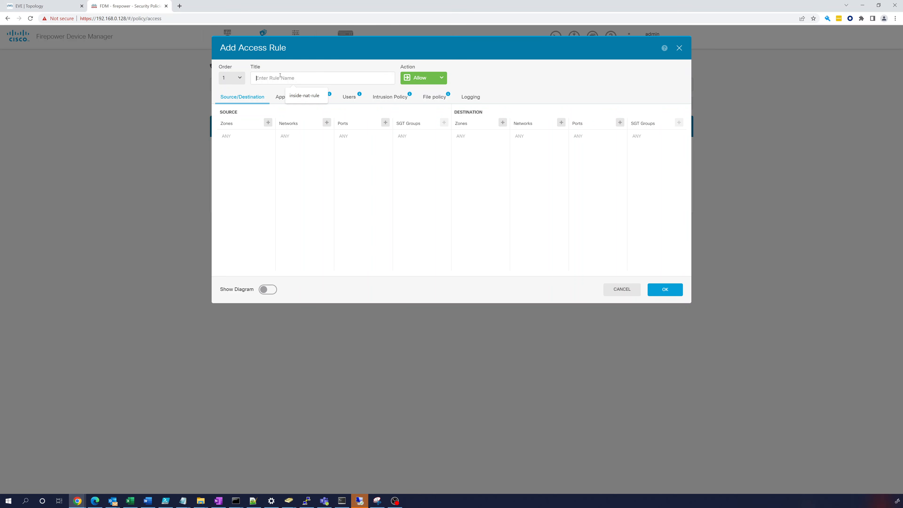
type("inside-to-")
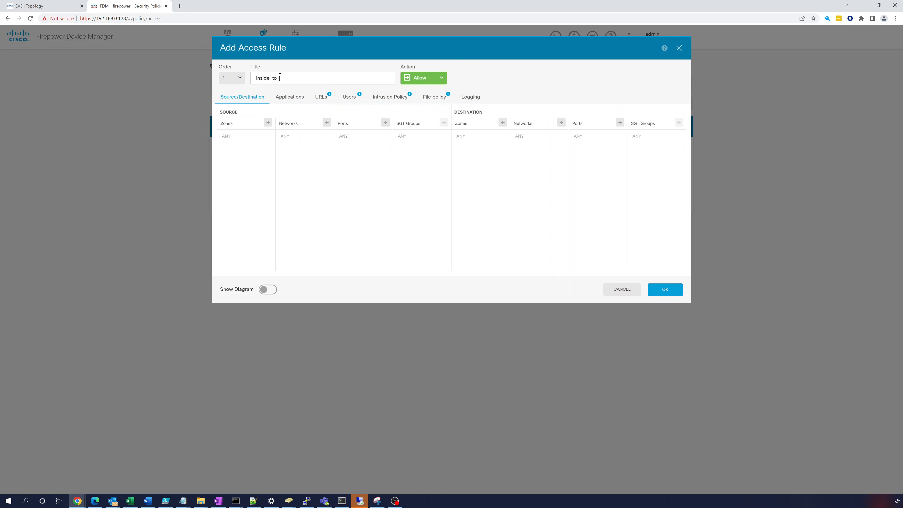
type("internet")
Set the rule's source zone to inside_zone and source network to inside-network.
left_click(268, 122)
left_click(263, 159)
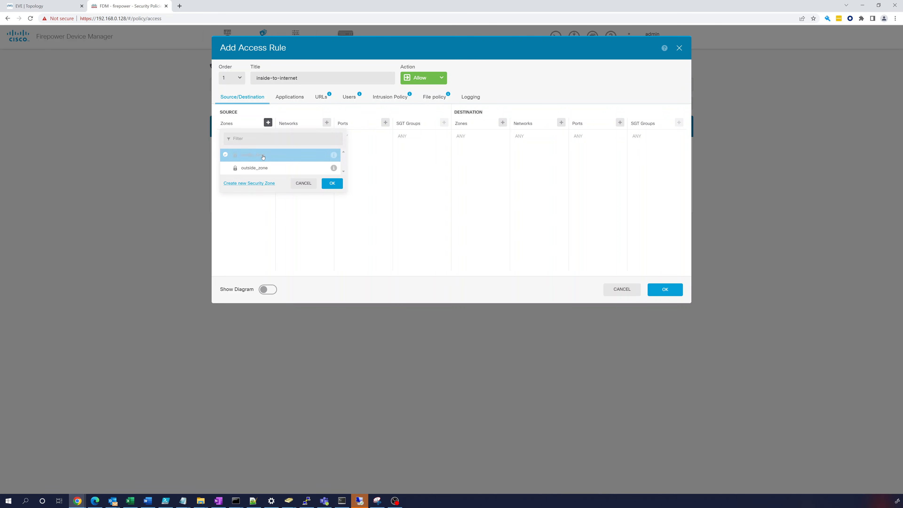
left_click(328, 187)
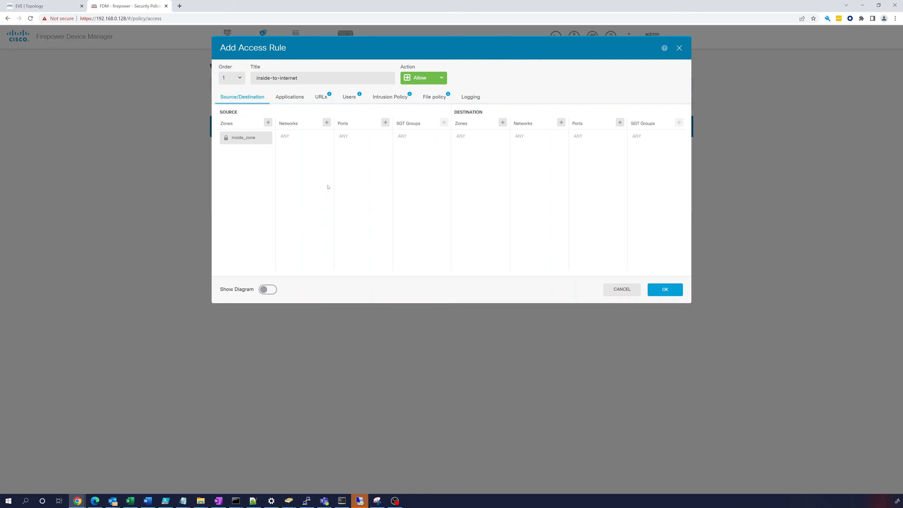
left_click(326, 122)
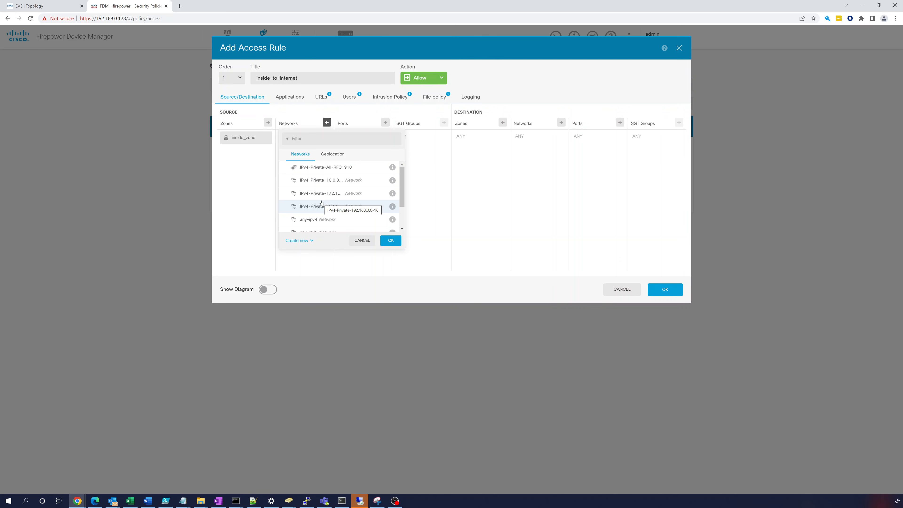
scroll(321, 202, "down", 2)
left_click(366, 228)
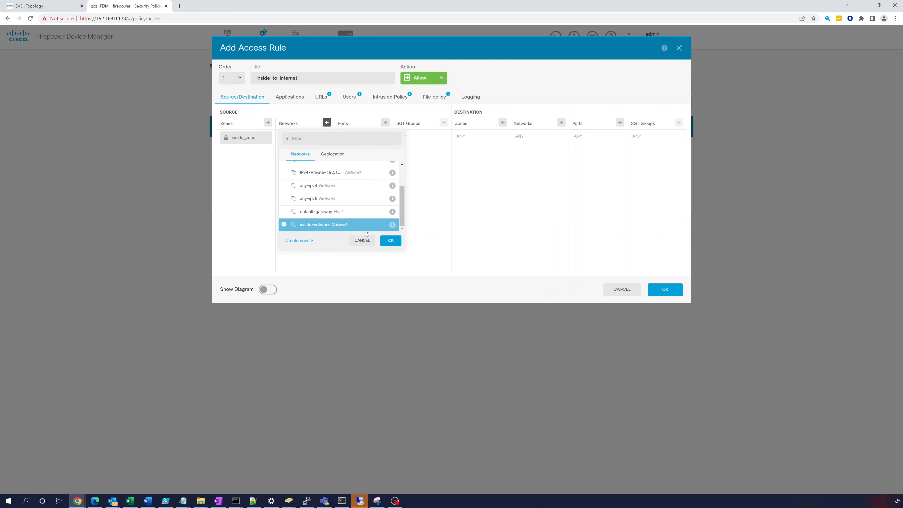
left_click(392, 240)
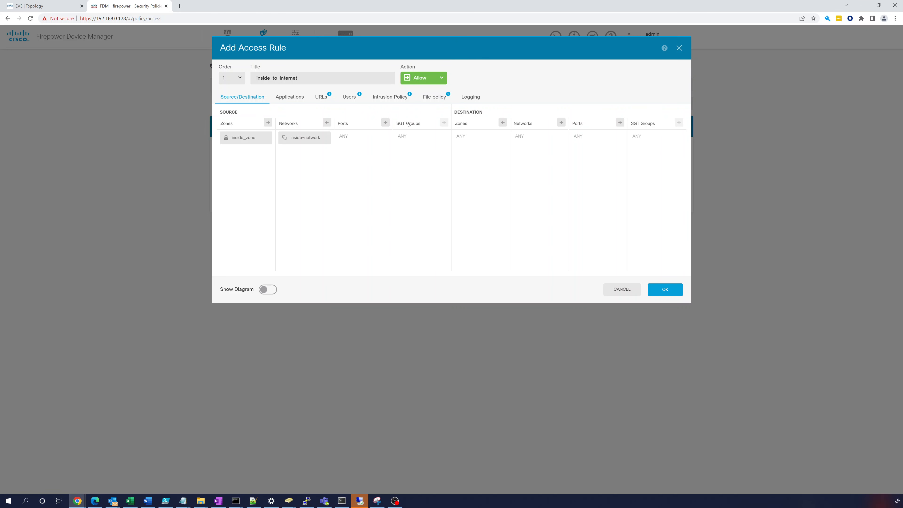
mouse_move(443, 123)
Set outside_zone as the rule's destination zone.
left_click(502, 123)
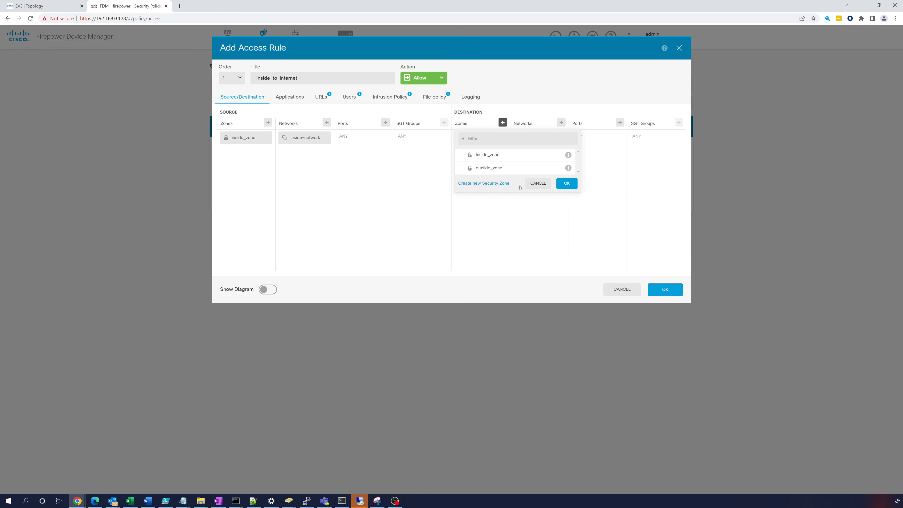
left_click(508, 168)
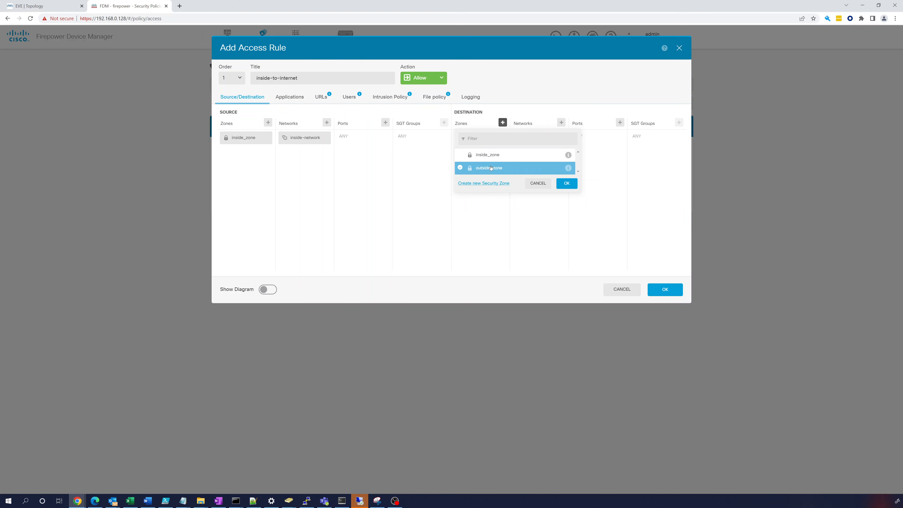
left_click(566, 183)
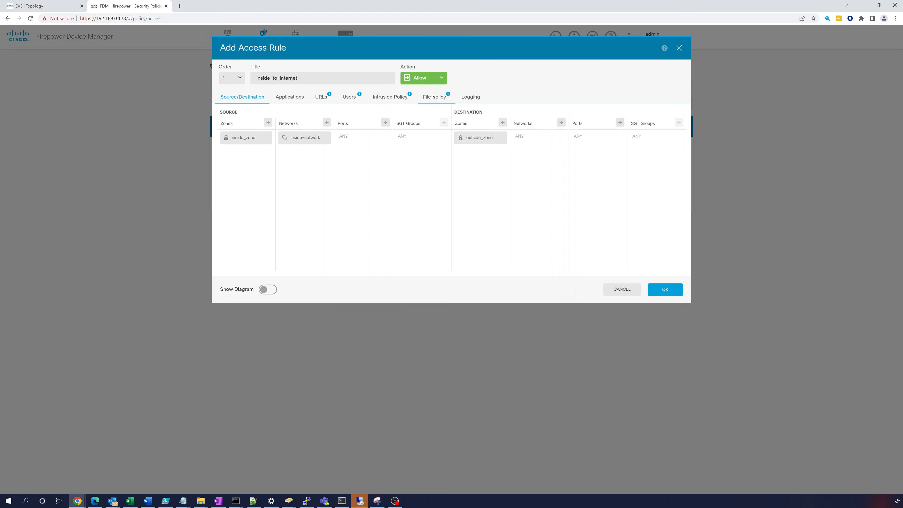
Log connections at beginning and end, with no syslog server, and save the rule.
left_click(480, 98)
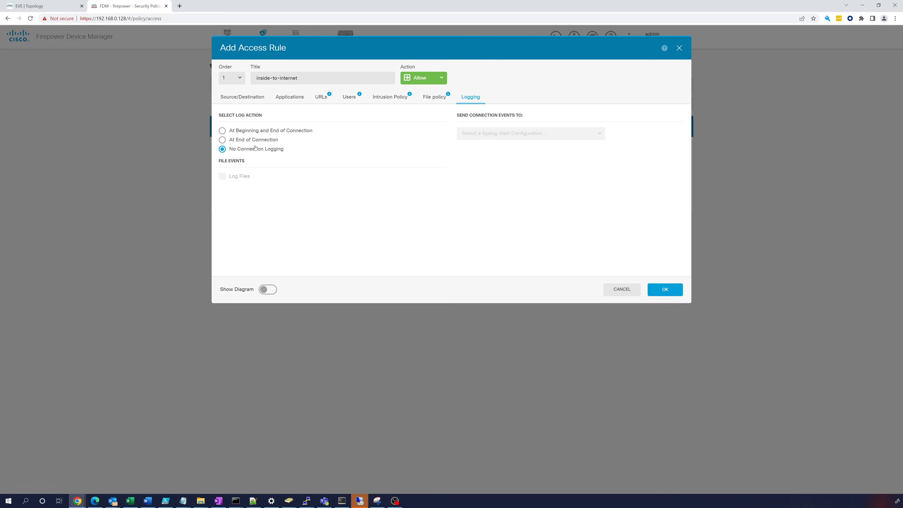
left_click(222, 131)
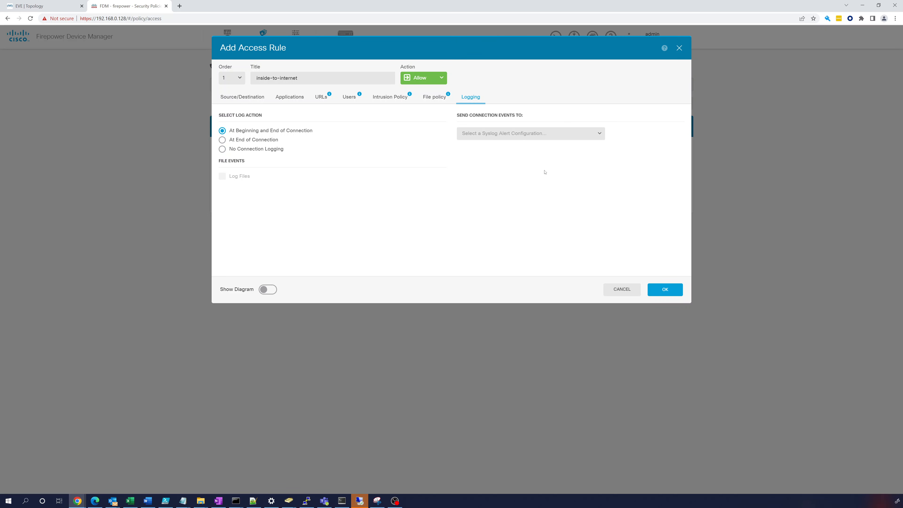
left_click(543, 137)
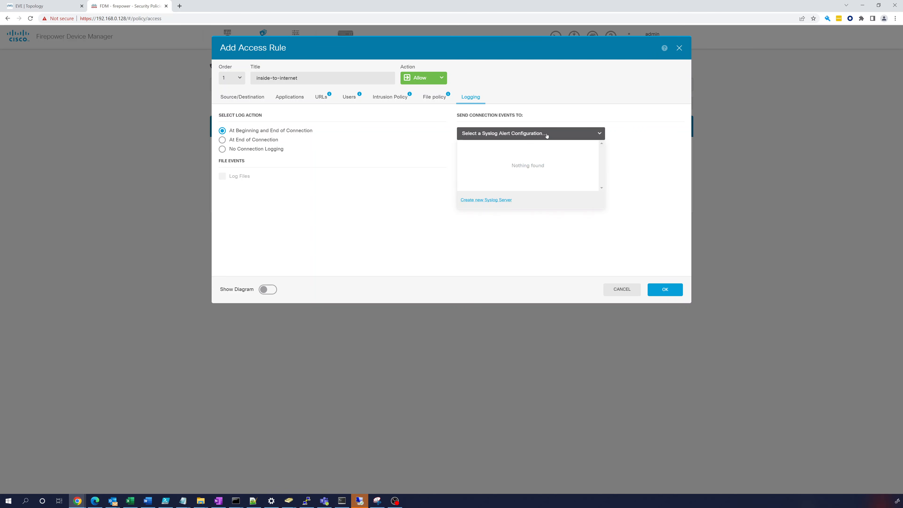
left_click(547, 136)
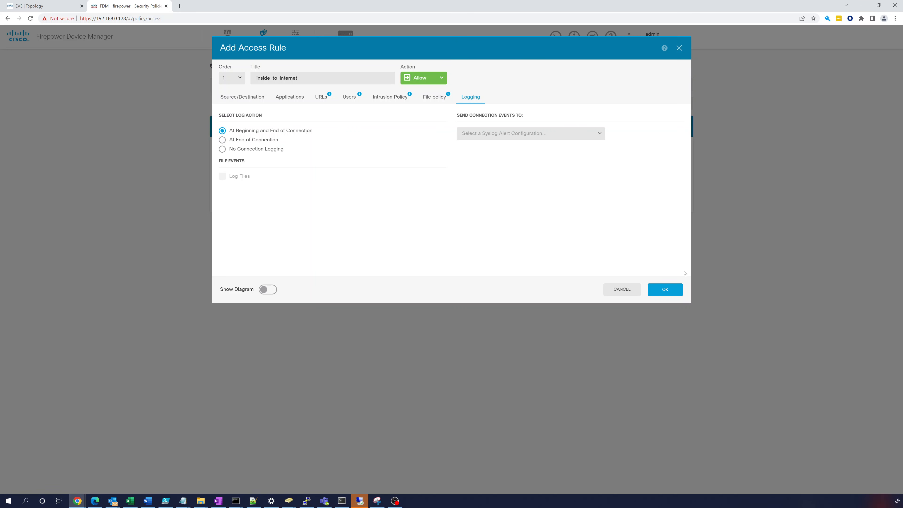
left_click(665, 288)
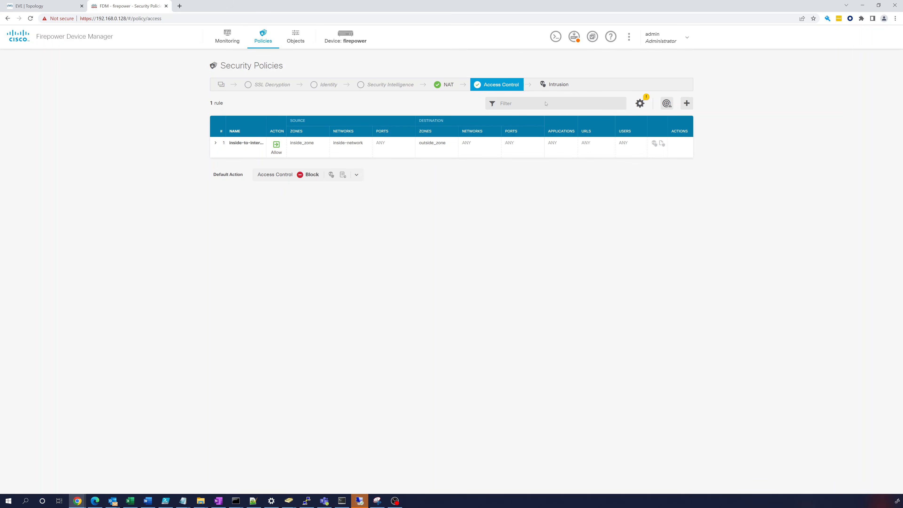
Check the pending deployment status, then view the Deployment Events audit log.
left_click(574, 37)
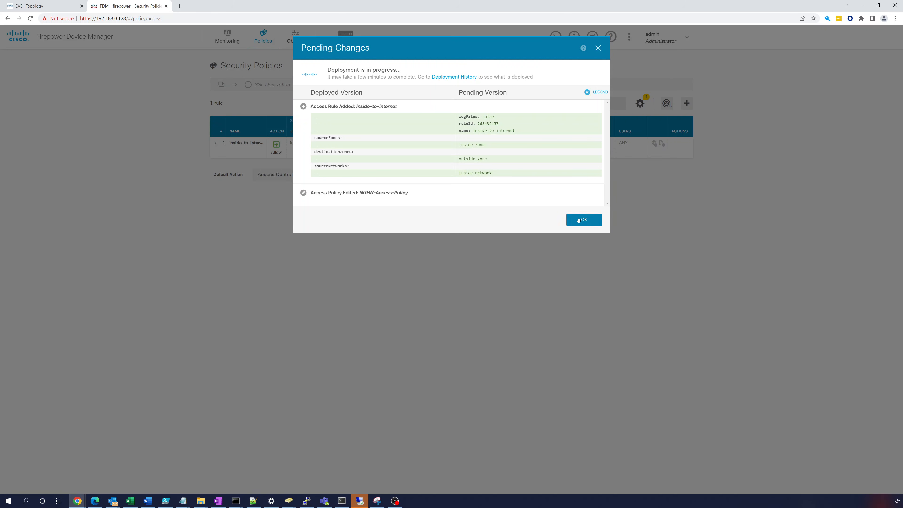
left_click(450, 77)
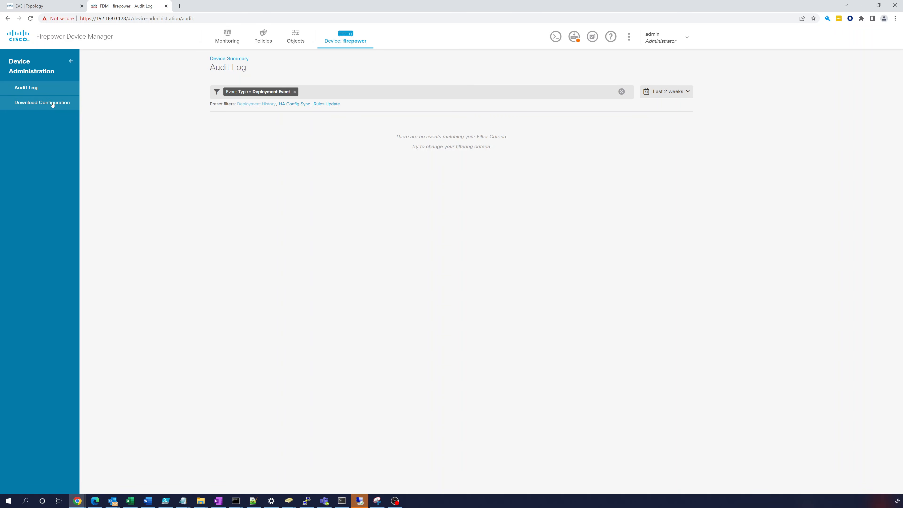
Deploy the inside-to-internet access rule, then confirm Pending Changes shows nothing left to deploy.
left_click(570, 36)
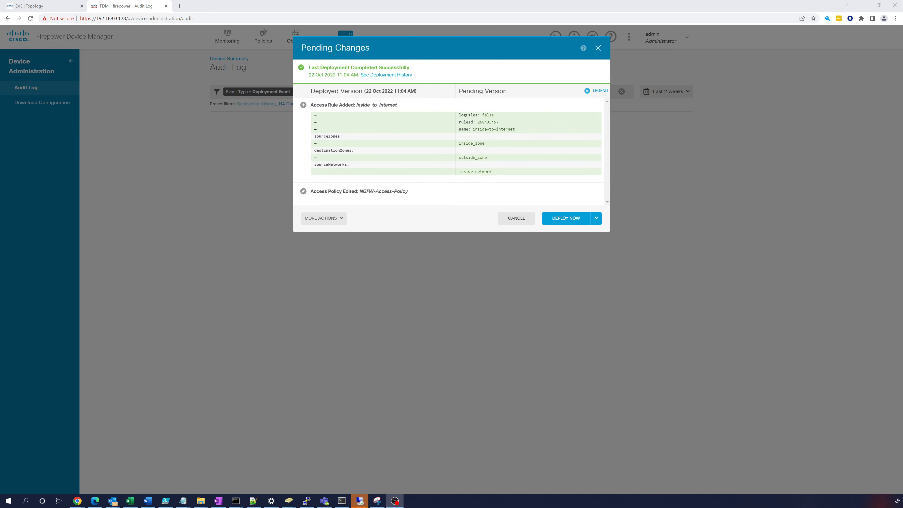
left_click(572, 220)
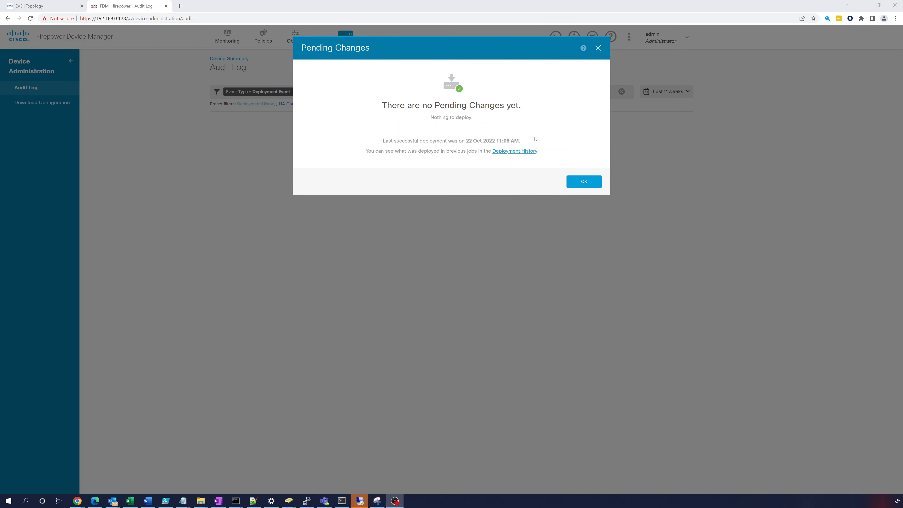
left_click(600, 183)
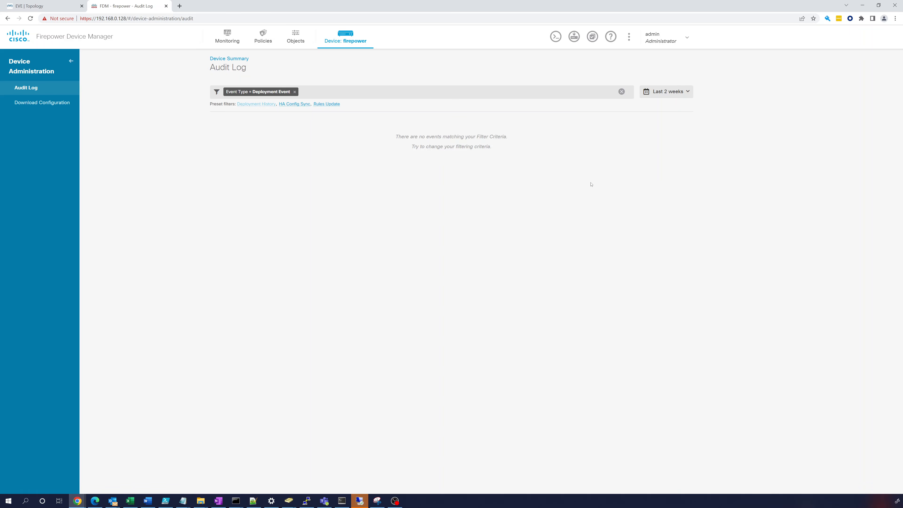
left_click(574, 37)
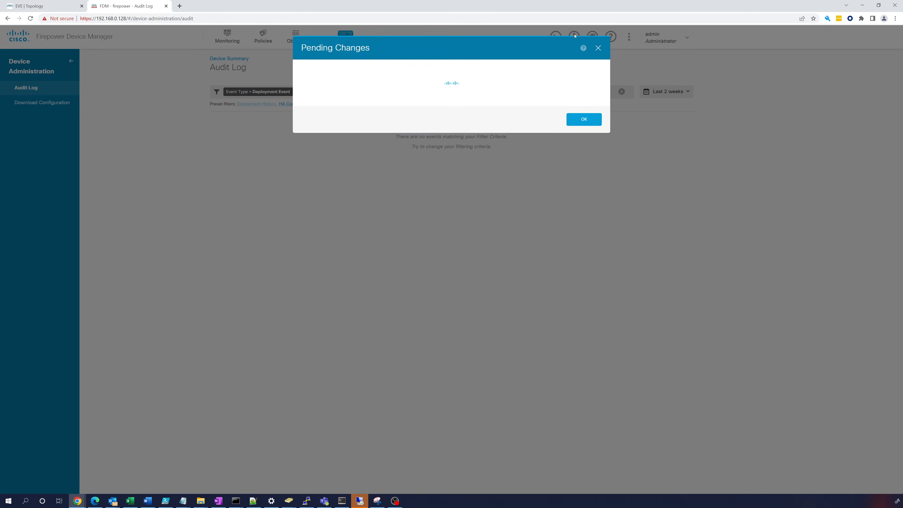
left_click(598, 48)
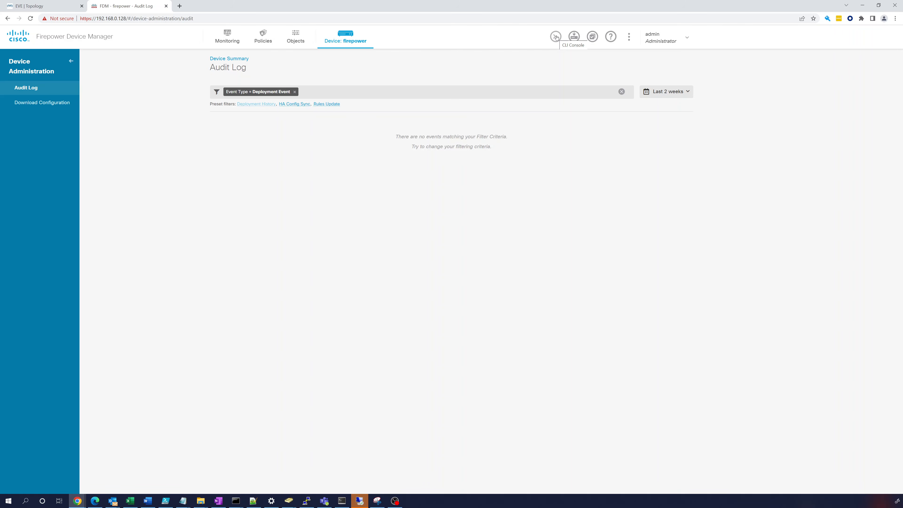
left_click(556, 37)
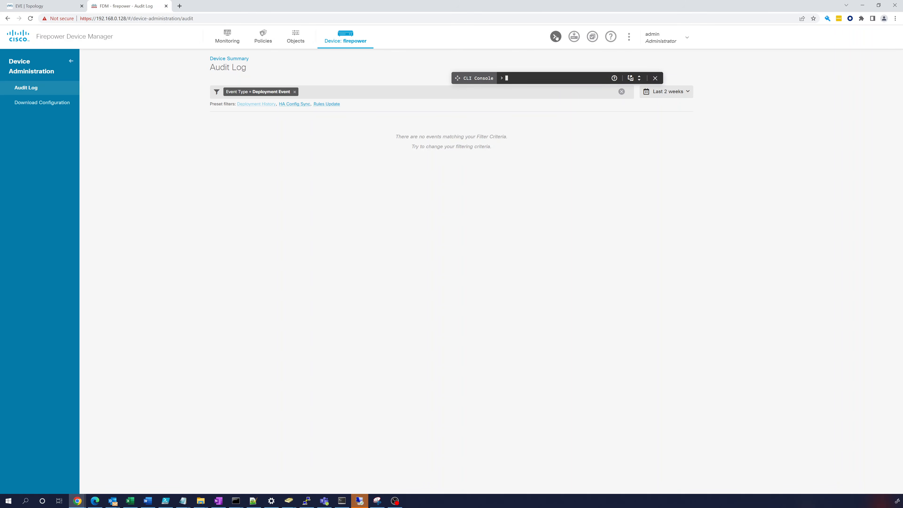
left_click(655, 78)
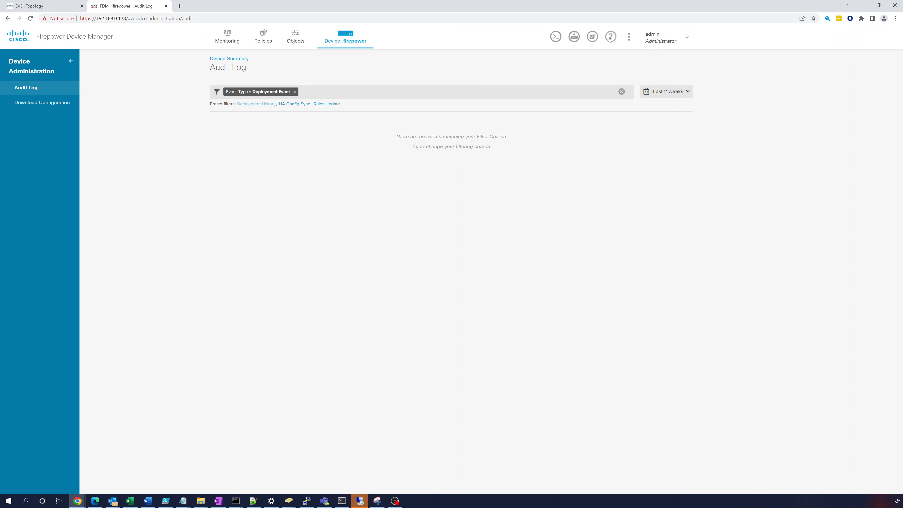
left_click(590, 37)
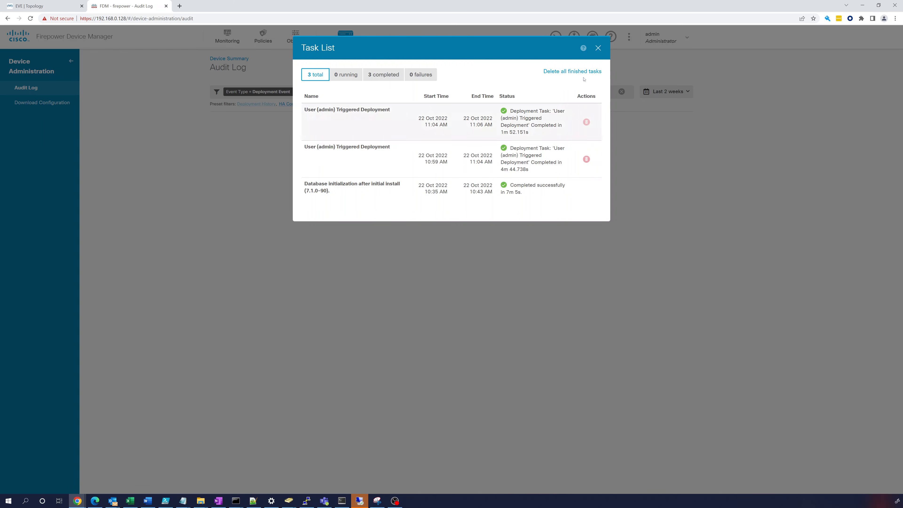
left_click(599, 48)
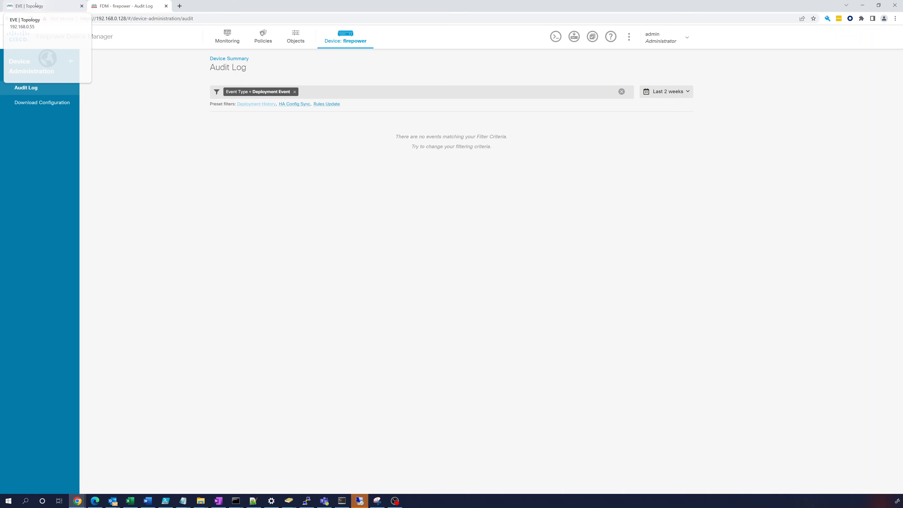
From PC1's console in EVE-NG, ping the gateway 10.170.10.1 and stop it to see statistics.
left_click(35, 5)
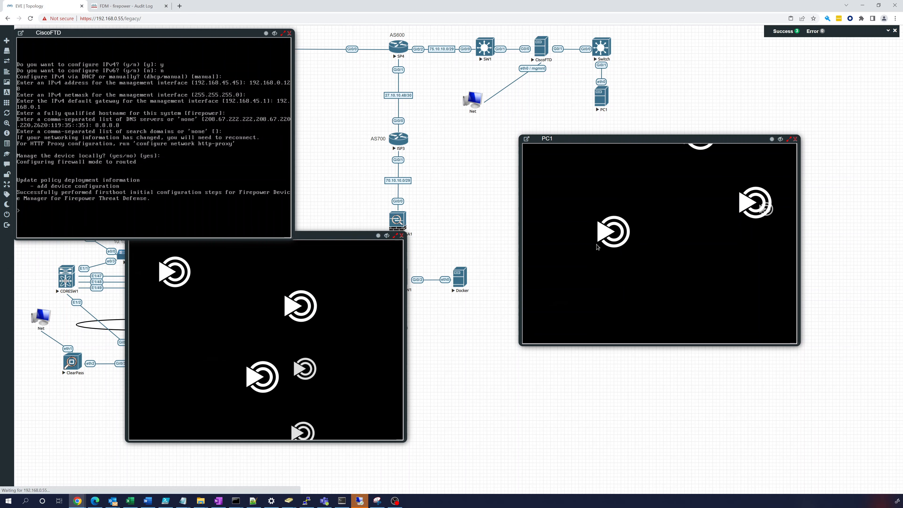
left_click(617, 200)
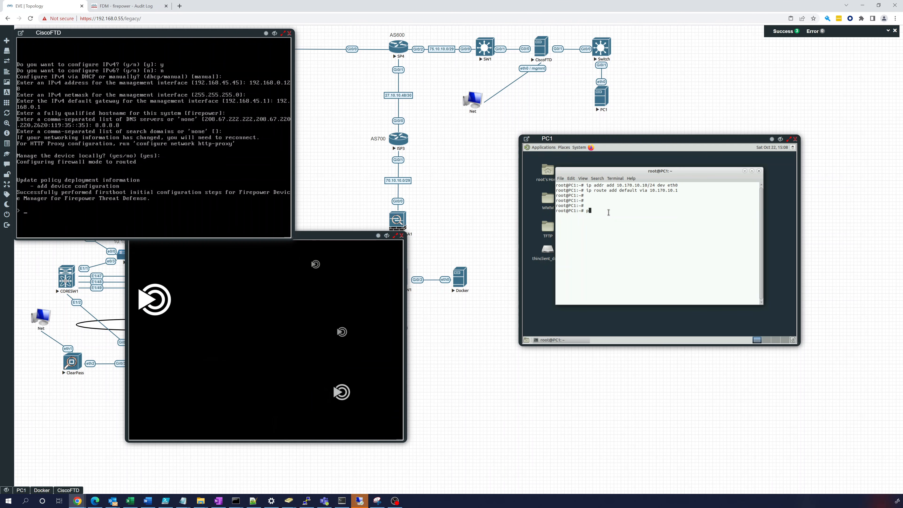
type("ping")
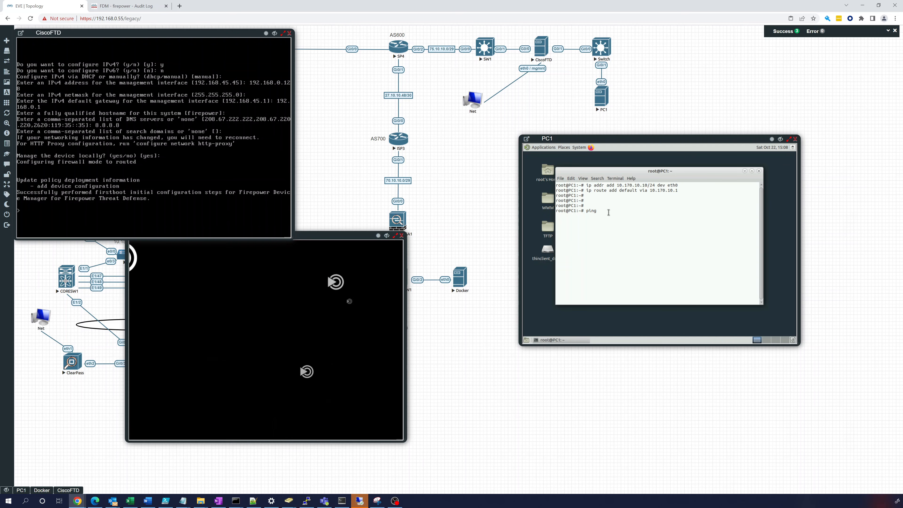
type(" 10.1")
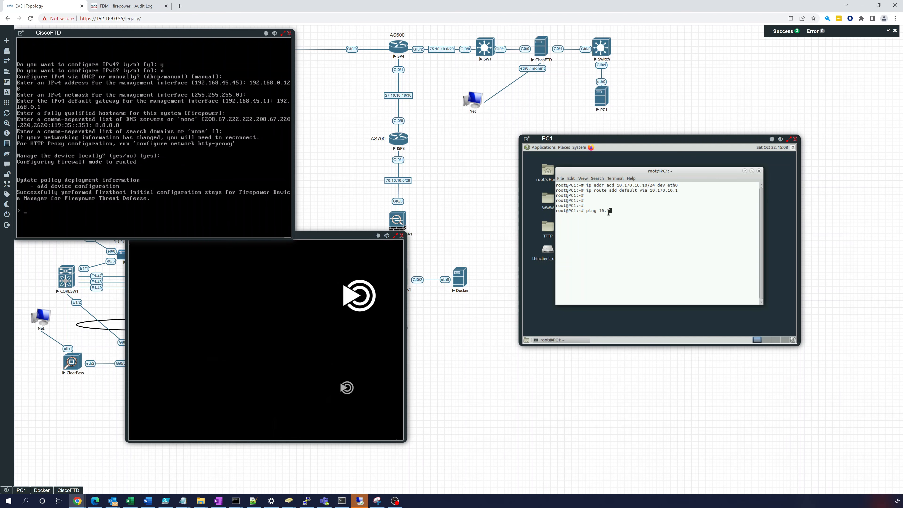
type("70.10.10.")
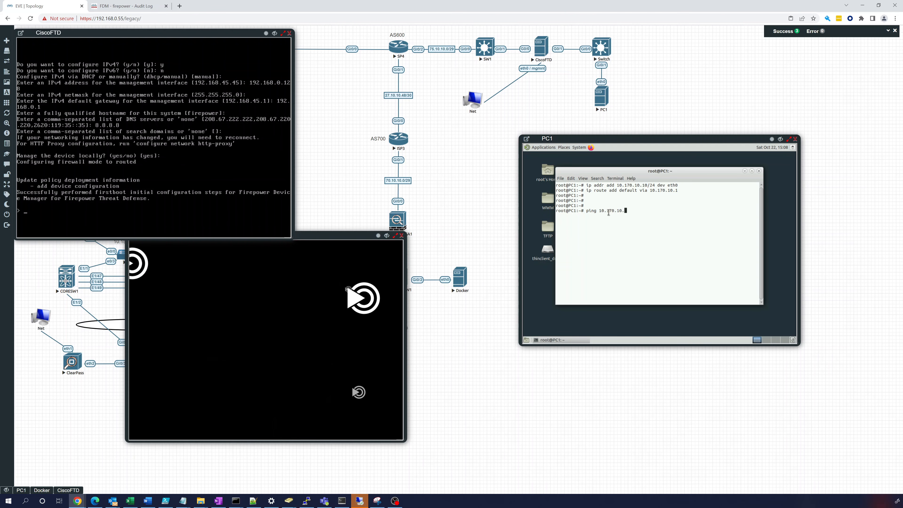
key("Return")
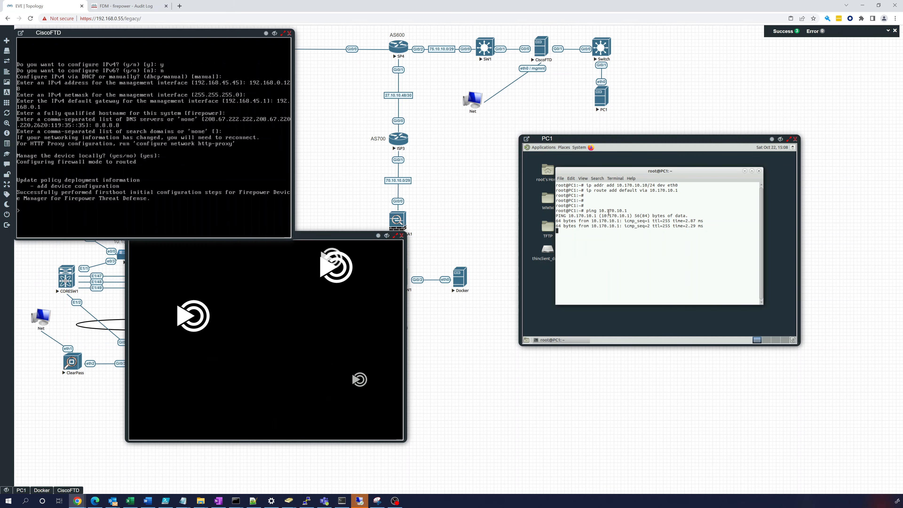
key("ctrl+c")
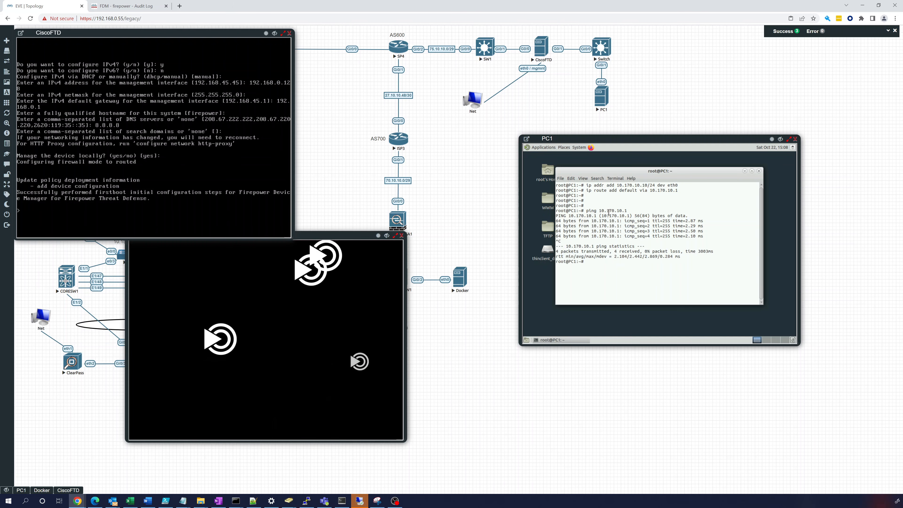
Ping 75.10.10.1 from PC1 and stop it once replies show 0% loss.
type("ping")
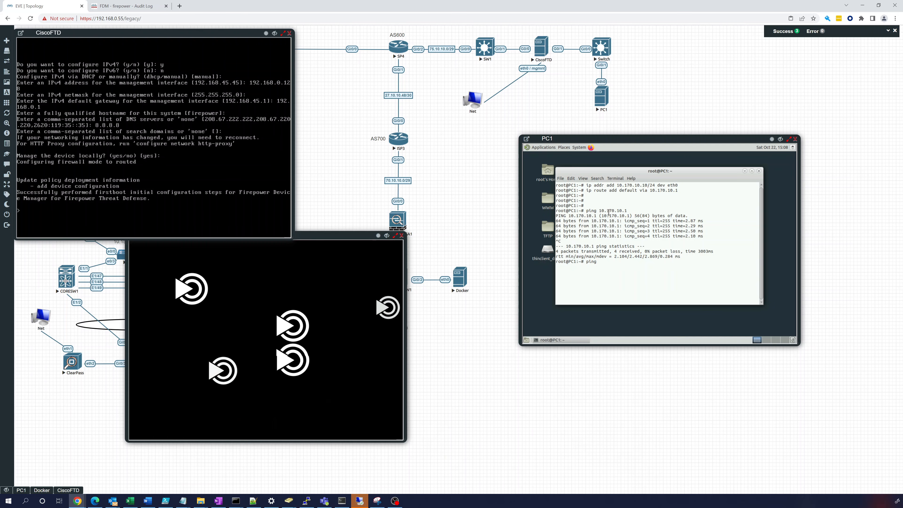
type("75")
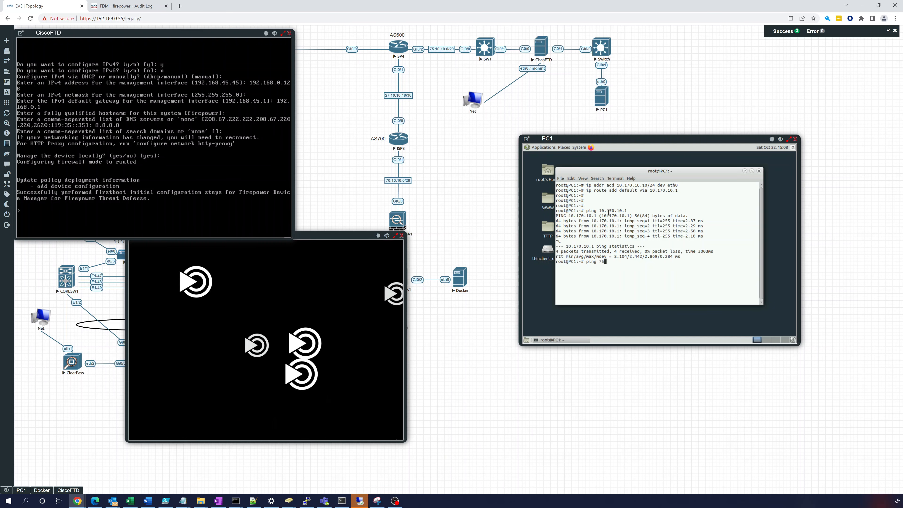
type(".10.10.1")
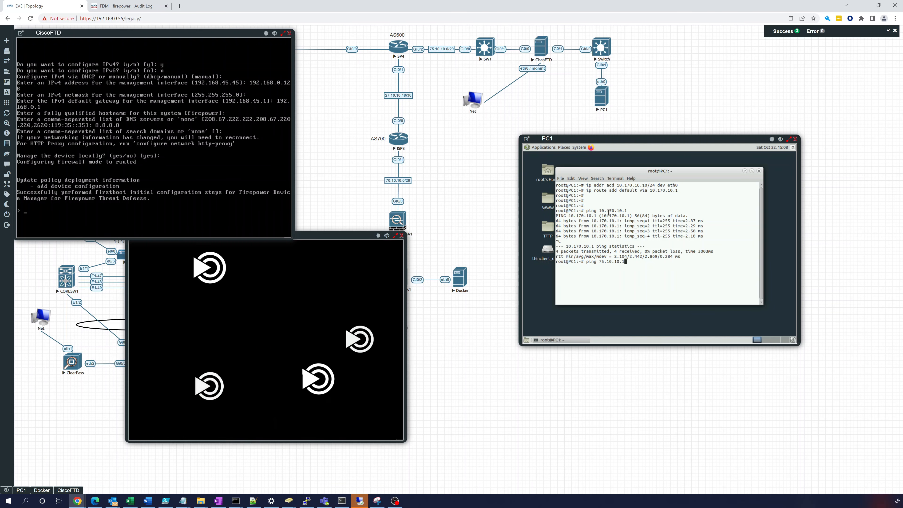
key("Return")
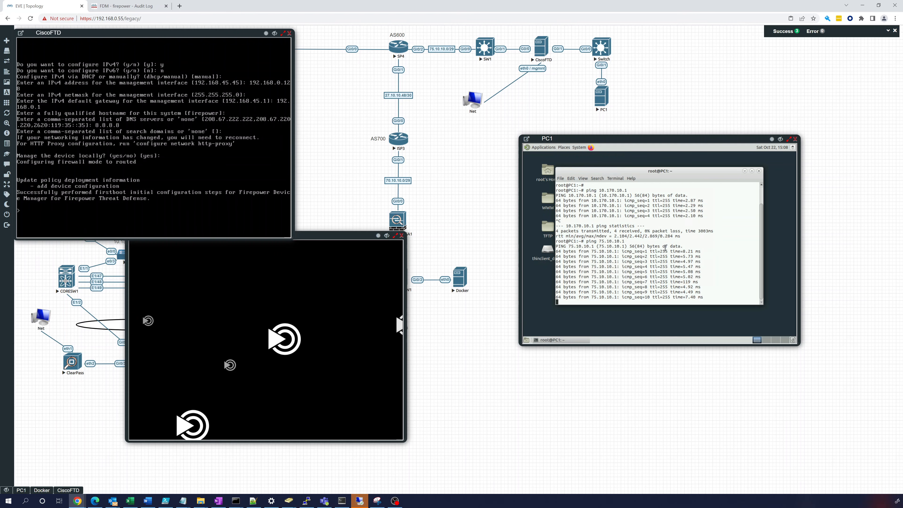
key("ctrl+c")
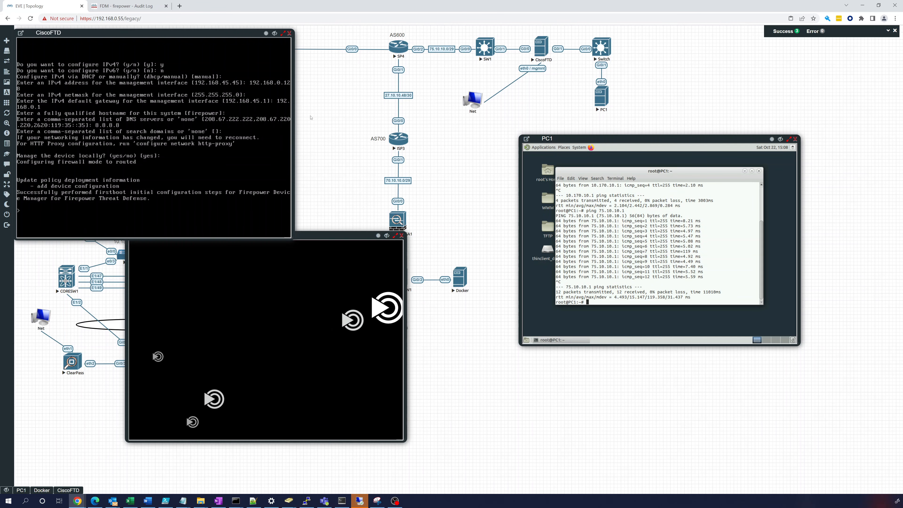
Minimize the CiscoFTD and Docker consoles, then run ip addr in a top-left Docker node terminal, showing 25.10.10.49/24.
left_click(274, 34)
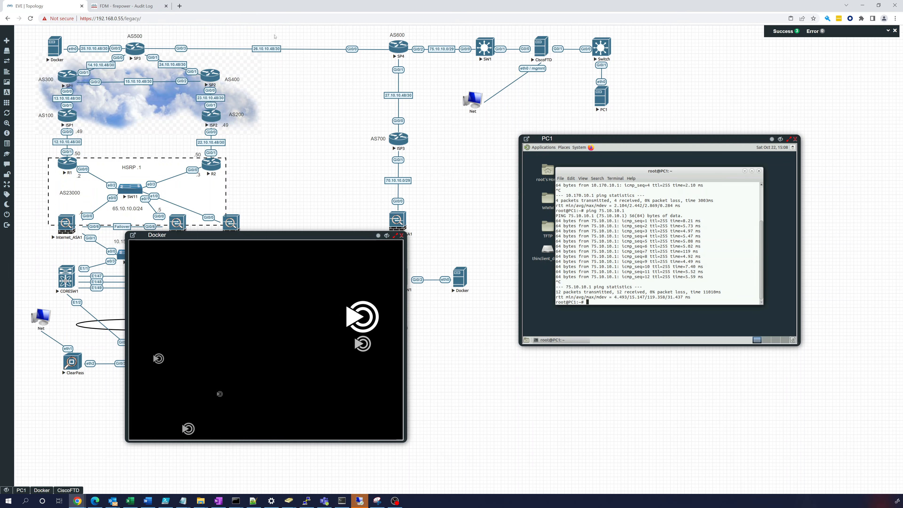
left_click(387, 236)
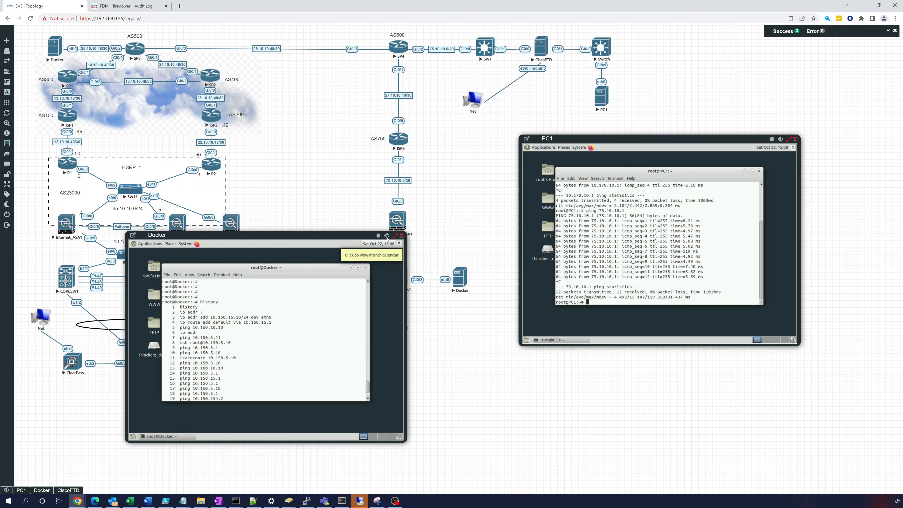
left_click(386, 236)
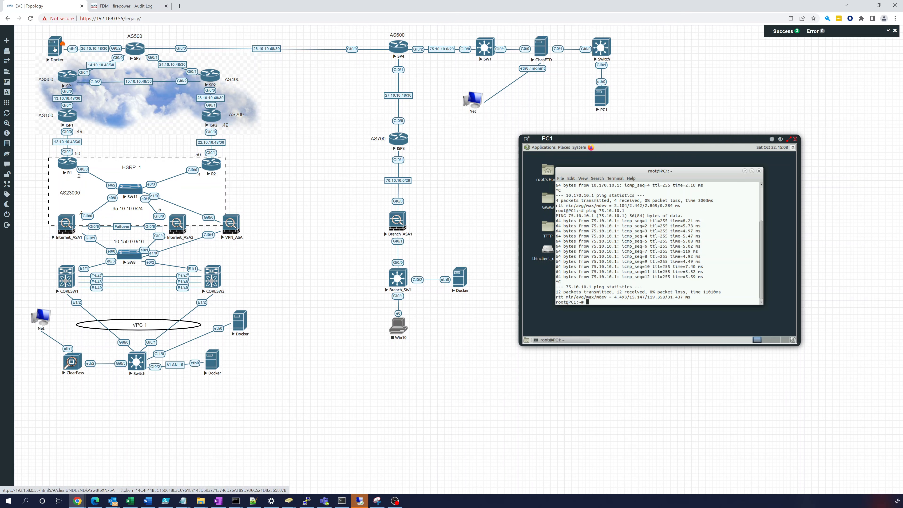
left_click(54, 49)
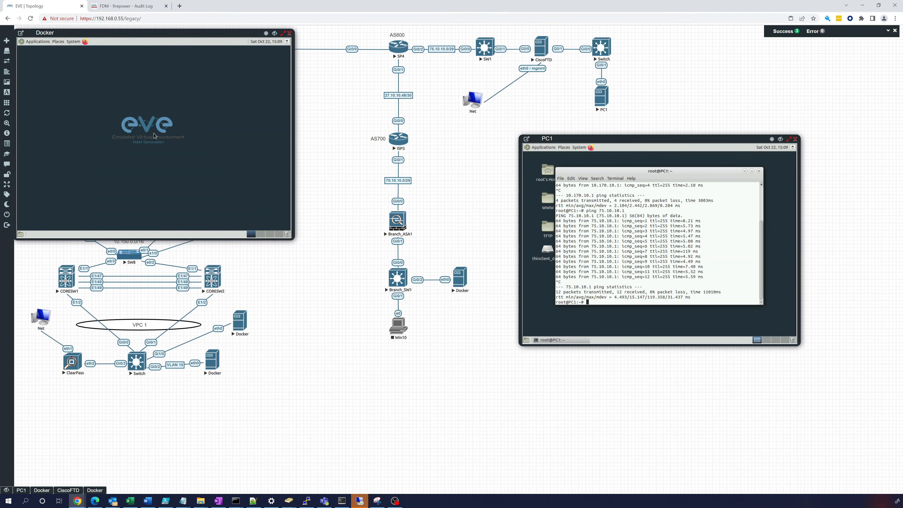
left_click(40, 42)
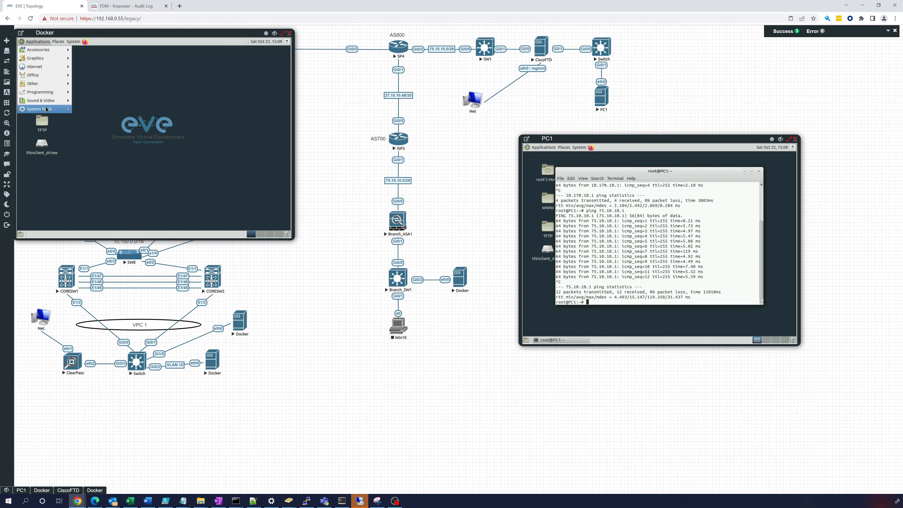
mouse_move(46, 109)
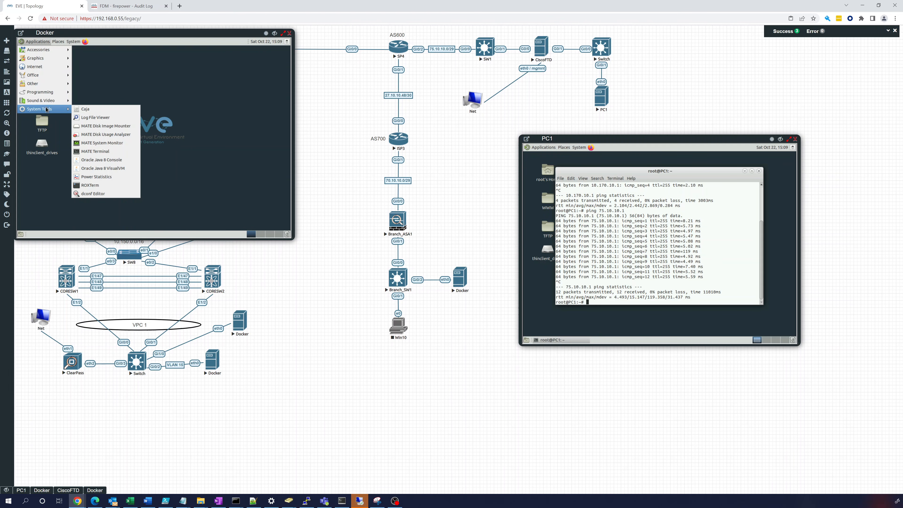
left_click(94, 151)
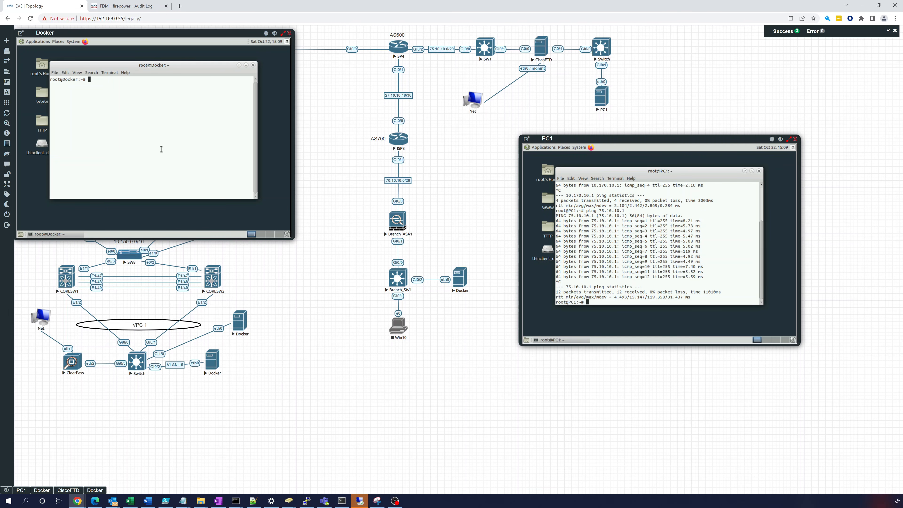
type("ip addr")
key("Return")
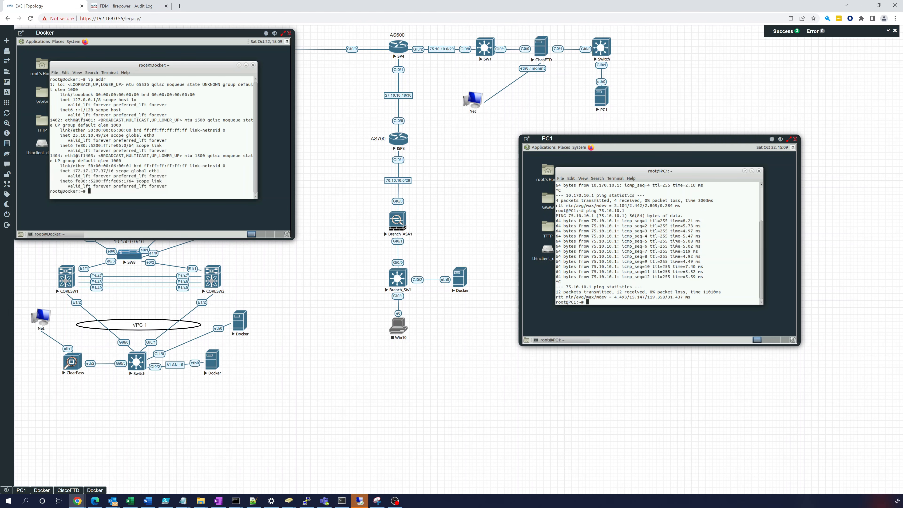
Edit PC1's recalled ping command to target 25.10.10.49 and start it.
key("Up")
key("BackSpace")
key("BackSpace")
key("BackSpace")
key("BackSpace")
key("BackSpace")
key("BackSpace")
key("BackSpace")
key("BackSpace")
key("BackSpace")
key("BackSpace")
type("25.10.10.49")
key("Return")
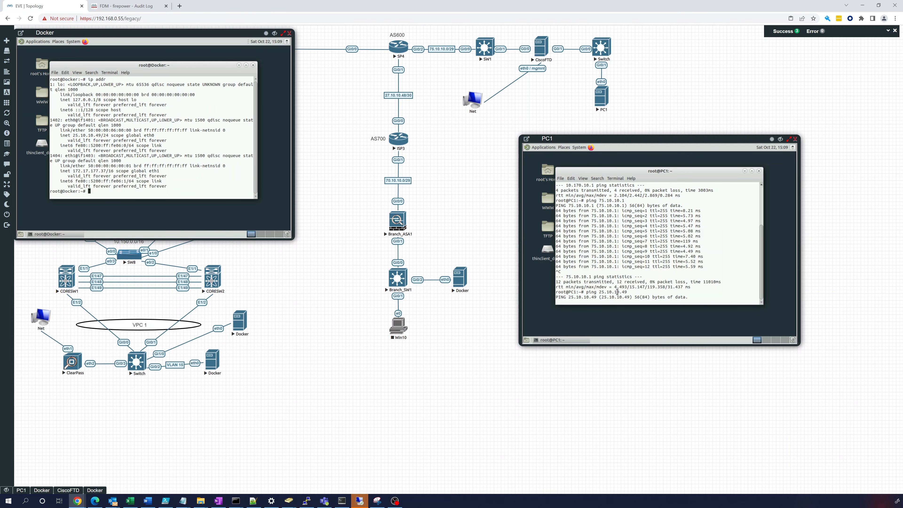
Move the Docker console aside, end PC1's 25.10.10.49 ping, and start pinging 1.1.1.1.
left_click_drag(151, 35, 266, 219)
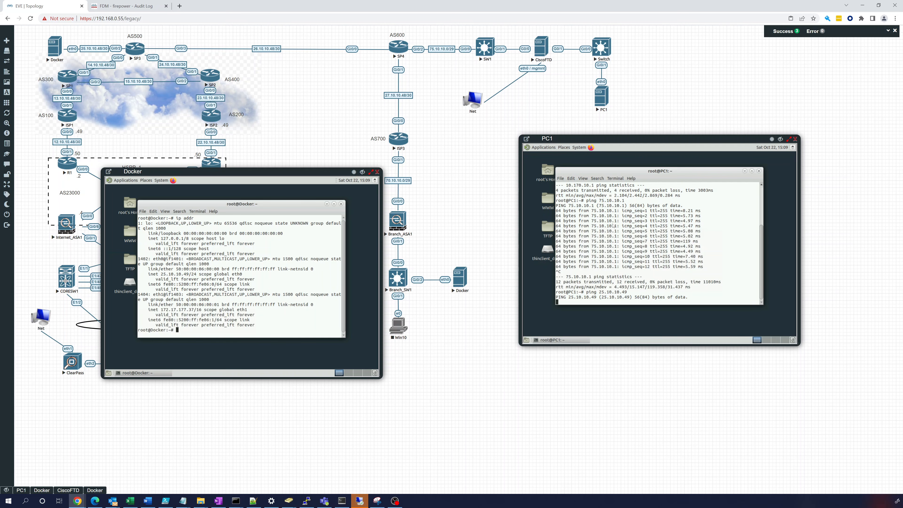
key("ctrl+c")
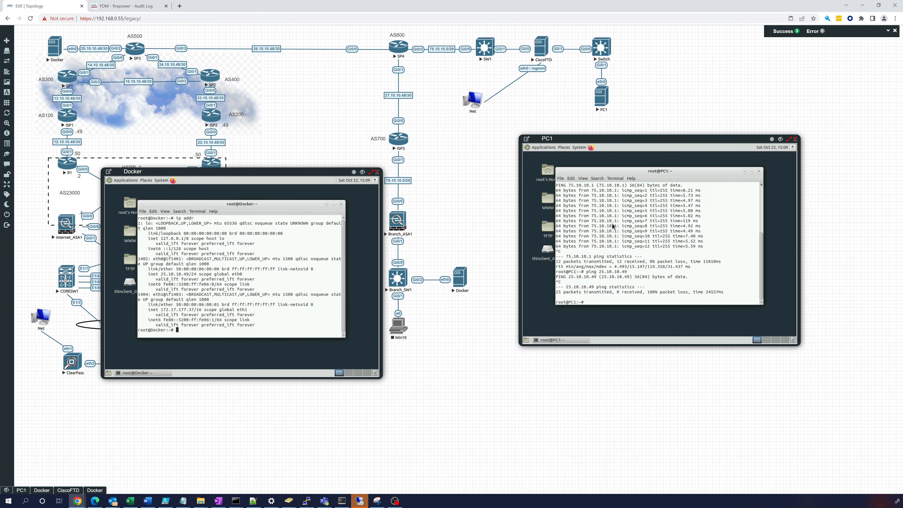
key("Up")
key("BackSpace")
key("BackSpace")
key("BackSpace")
key("BackSpace")
key("BackSpace")
key("BackSpace")
key("BackSpace")
key("BackSpace")
key("BackSpace")
key("BackSpace")
key("BackSpace")
type("1.1.1.1")
key("Return")
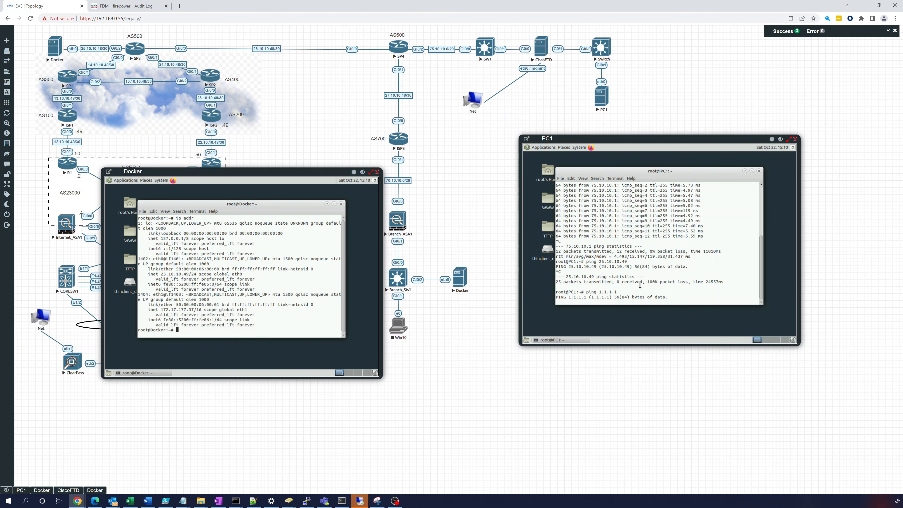